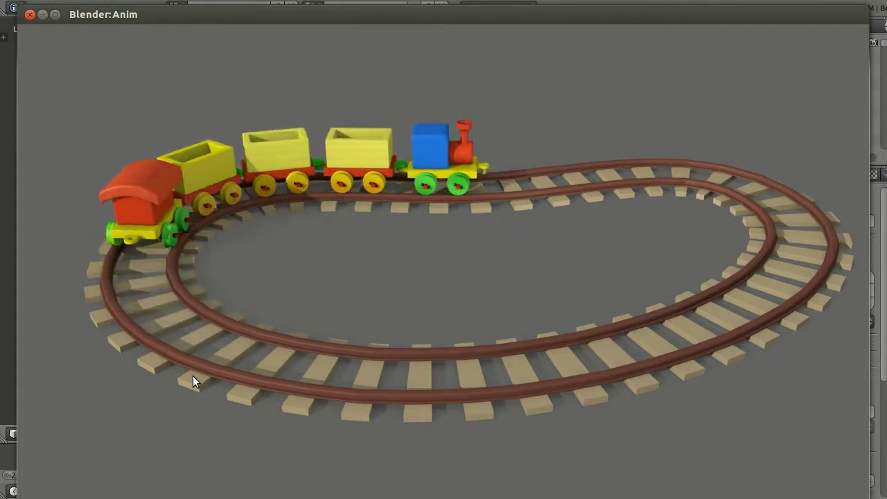
click(30, 15)
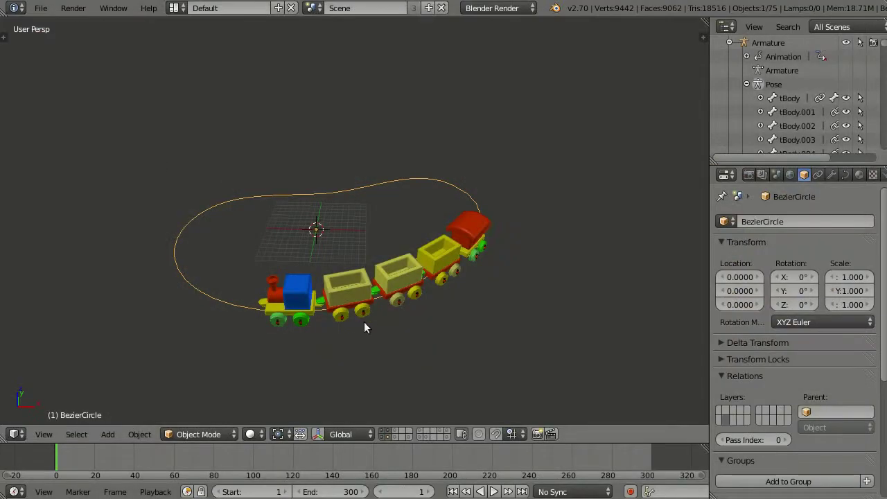
click(400, 326)
key(alt+a)
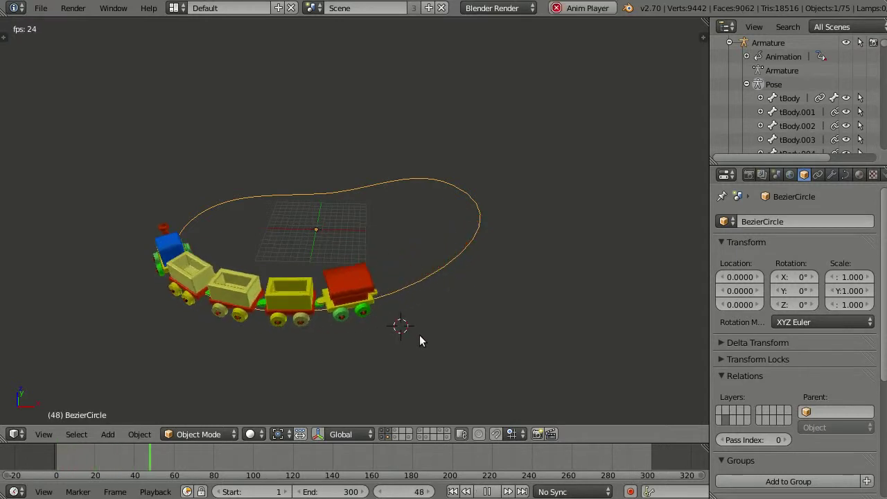
key(s)
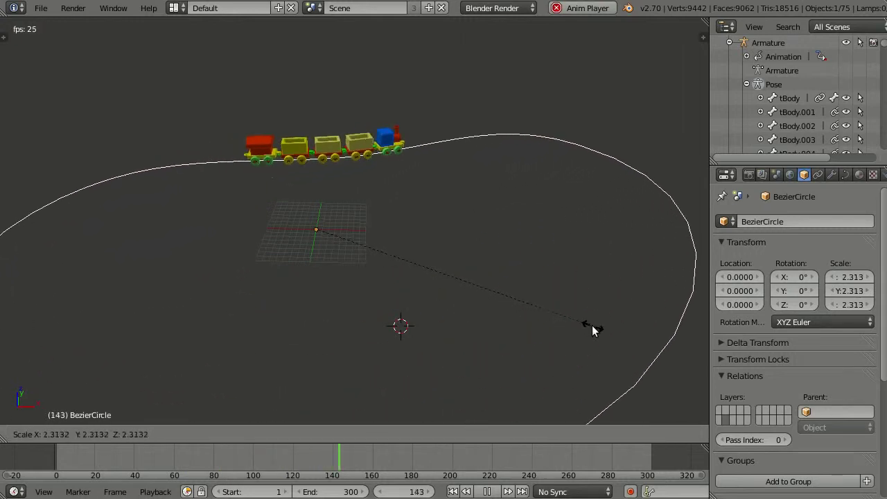
click(651, 381)
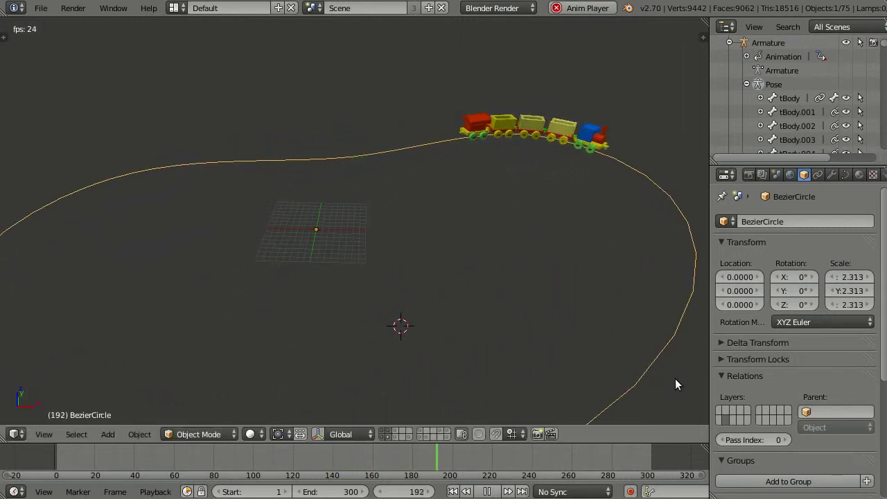
key(s)
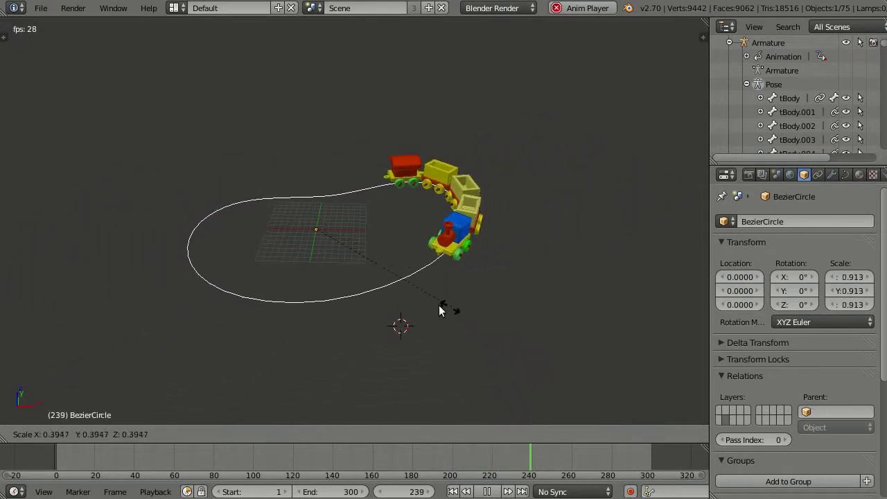
click(432, 307)
key(s)
click(503, 331)
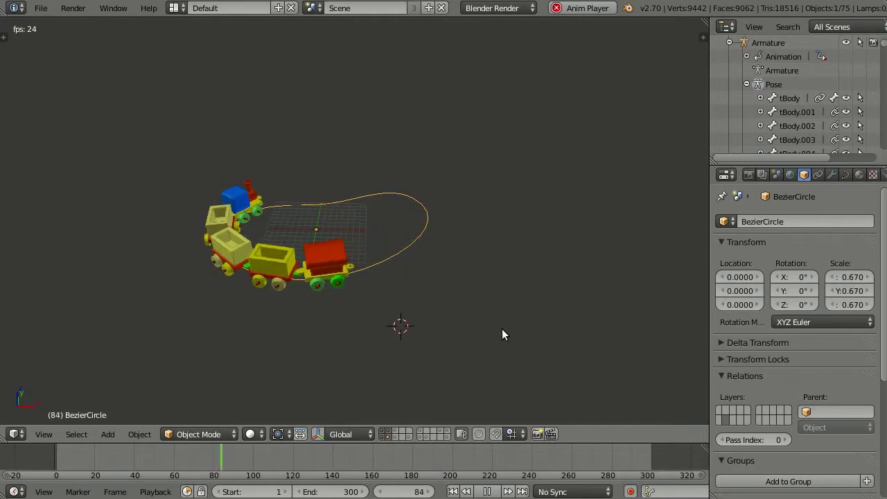
key(alt+s)
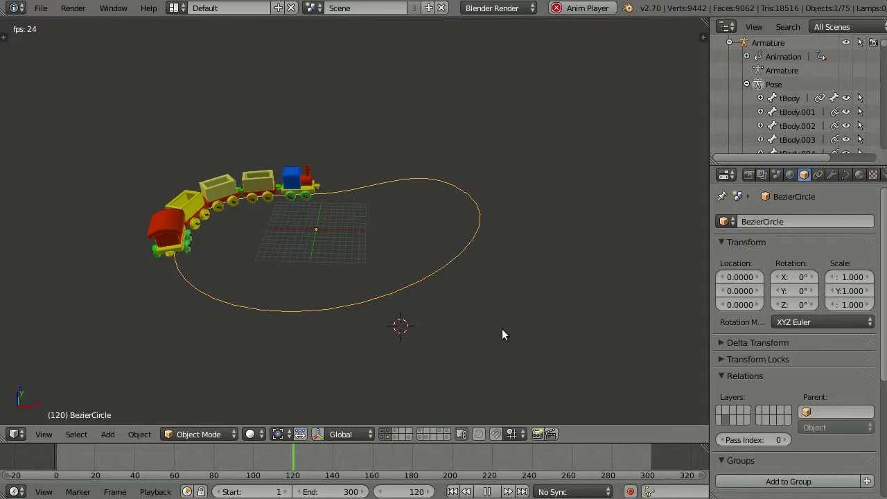
key(Escape)
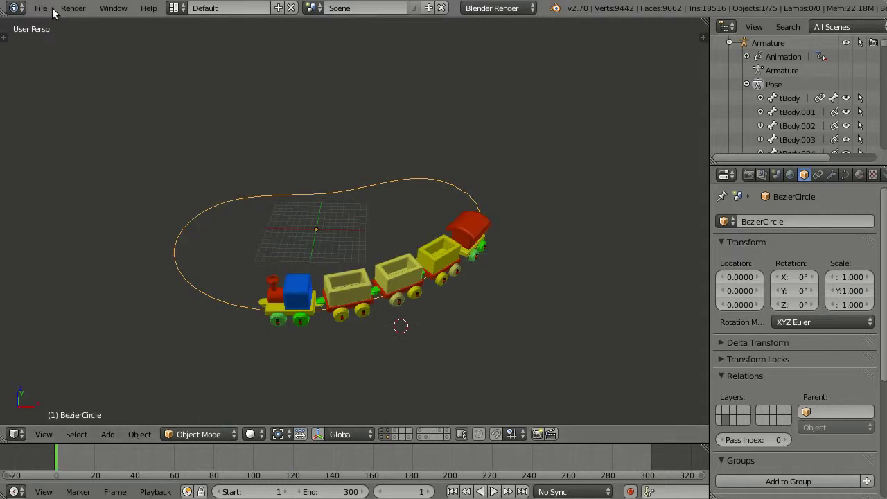
Step: Open a recently used train file and cancel a trial scaling of the path curve
click(42, 8)
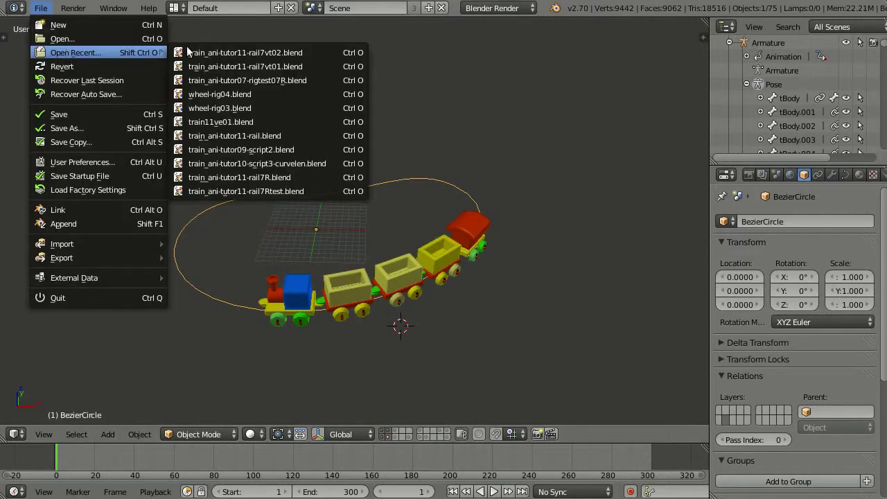
click(187, 66)
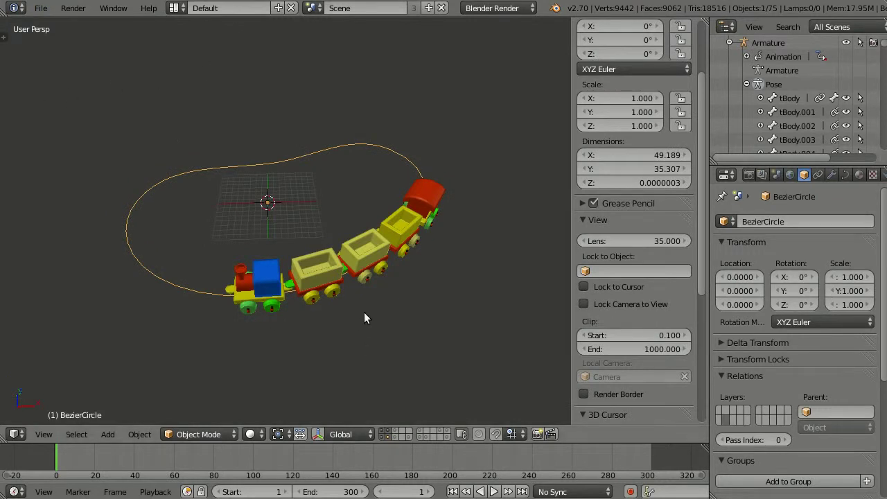
key(s)
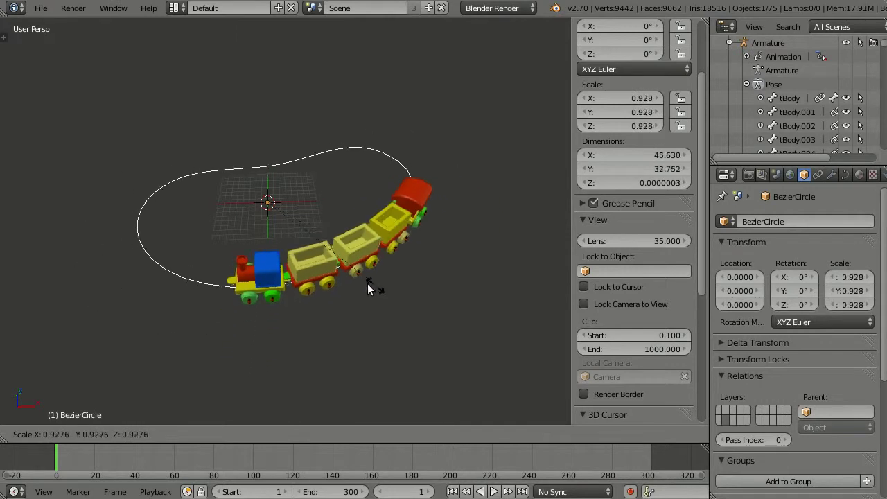
key(Escape)
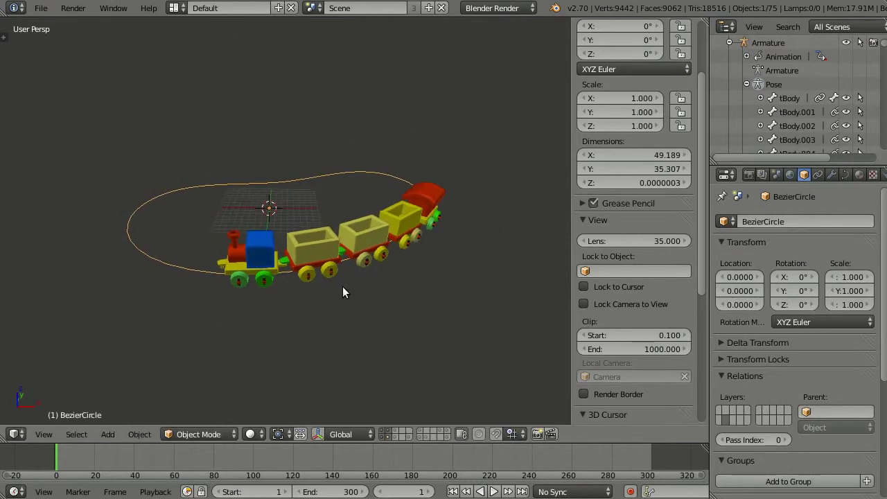
Step: Switch to wireframe, scale the BezierCircle path up to 1.58, and select bone tBody.001
key(z)
middle_drag(338, 286, 289, 273)
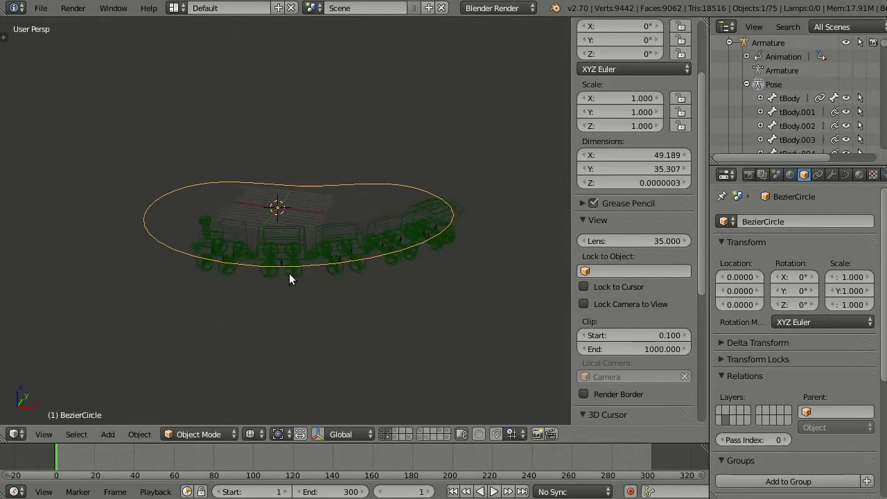
key(s)
click(414, 340)
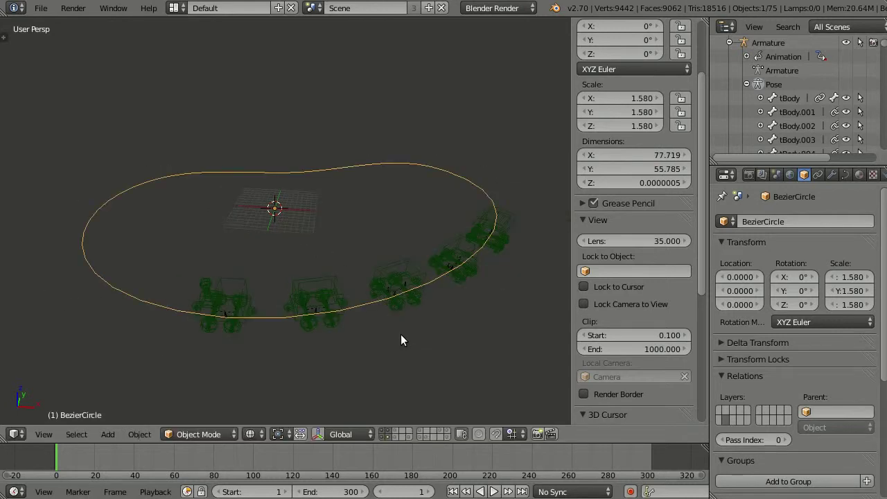
middle_drag(400, 339, 323, 298)
right_click(310, 290)
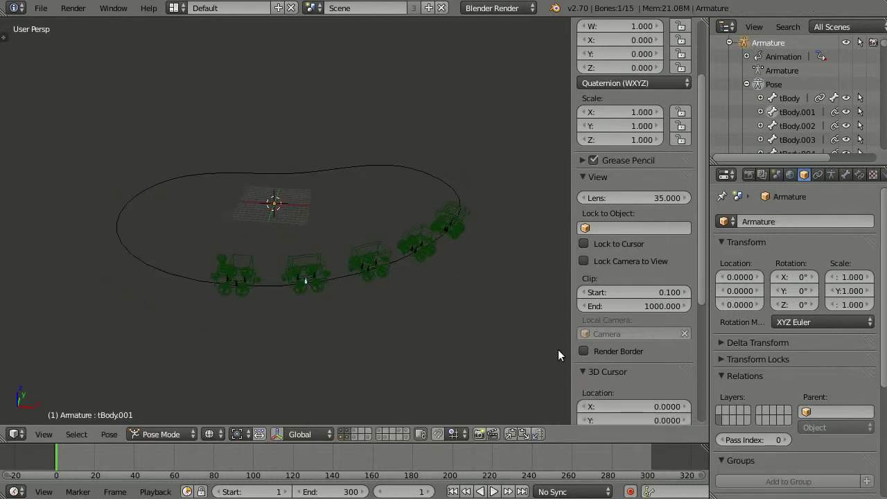
Step: Add a driver to tBody.001's Follow Path Offset (11.182) and split the 3D view side by side
click(859, 174)
mouse_move(835, 323)
mouse_down()
mouse_move(866, 324)
mouse_move(824, 326)
mouse_move(832, 325)
mouse_up()
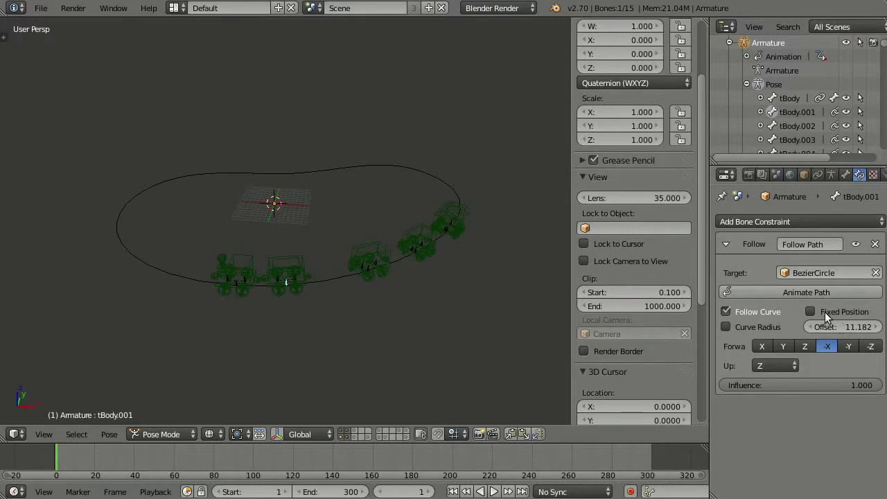
right_click(837, 325)
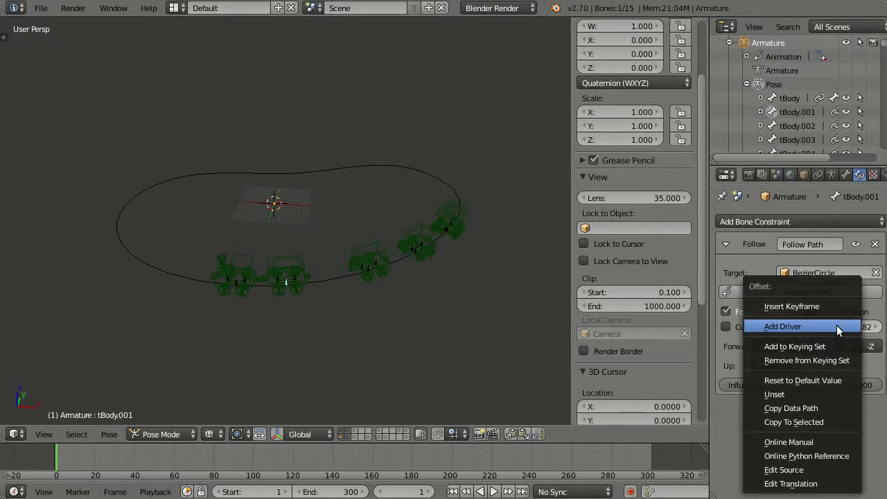
click(834, 326)
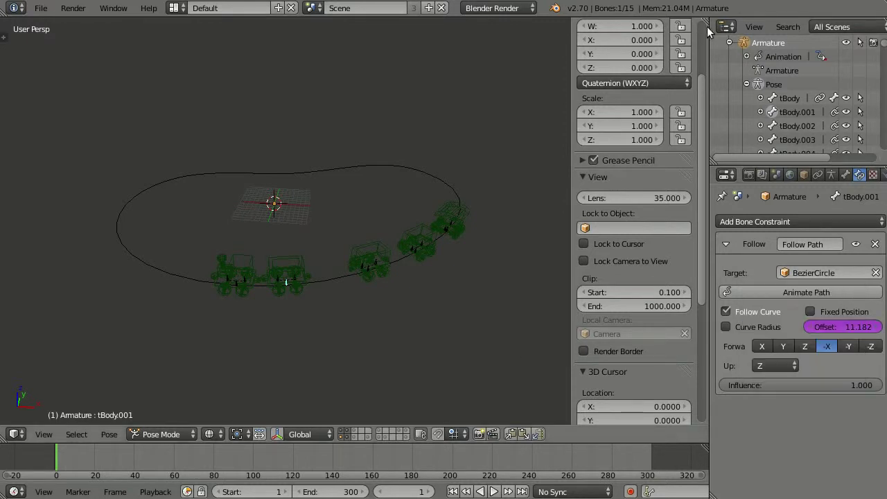
drag(707, 26, 350, 42)
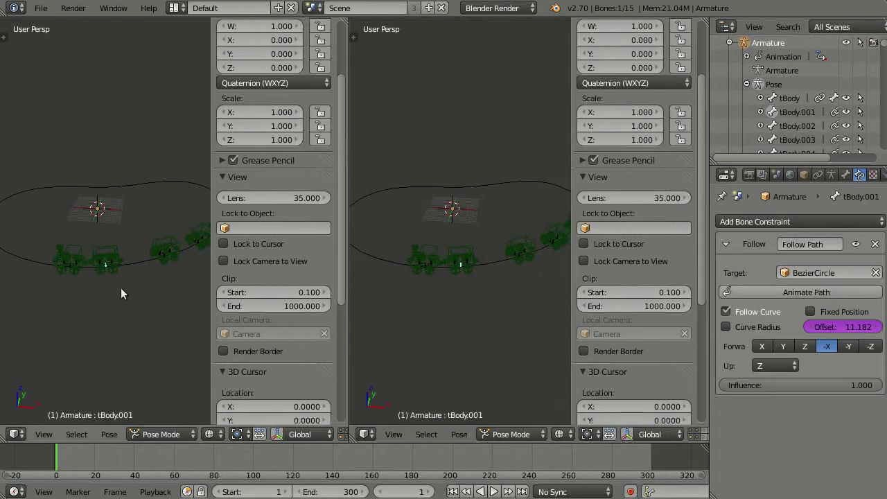
Step: Hide the left sidebar and turn the right view into a Graph Editor in Drivers mode
key(n)
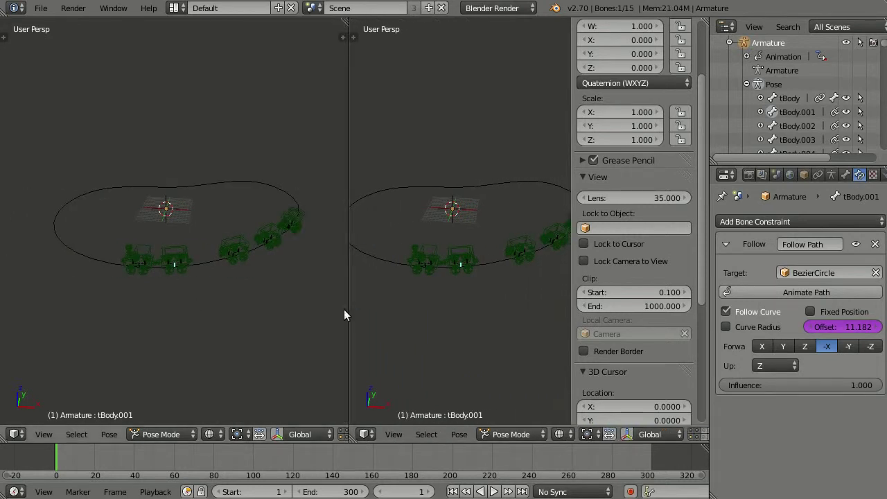
drag(350, 308, 341, 312)
click(357, 433)
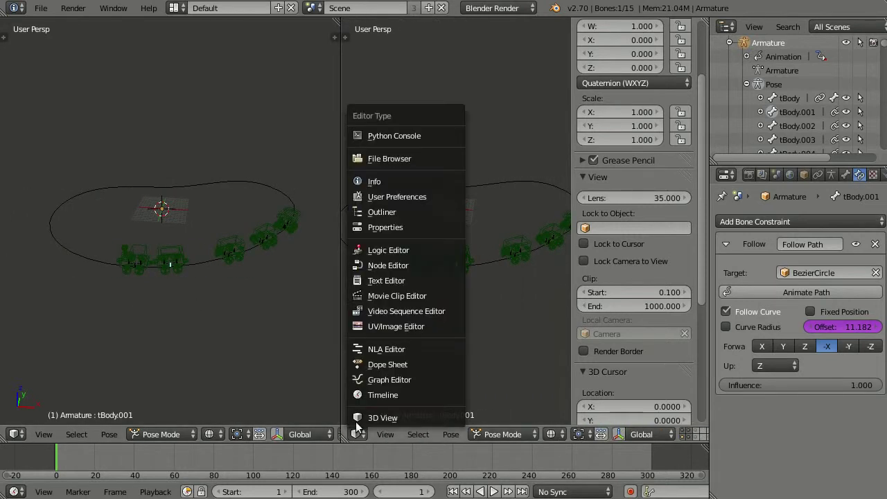
click(374, 379)
click(581, 433)
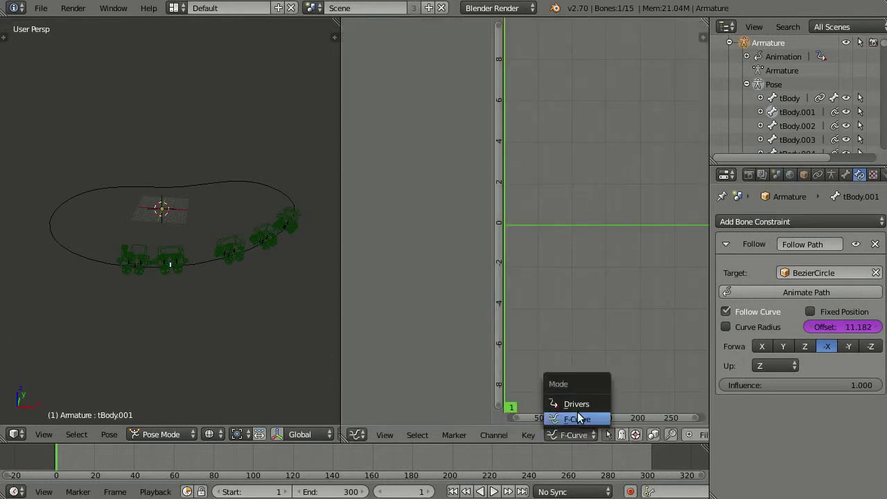
click(575, 405)
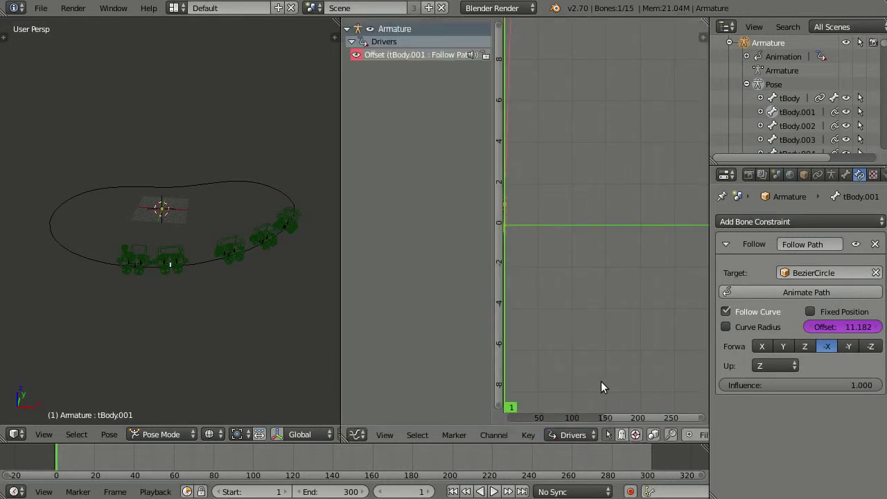
Step: Select the Offset driver channel and show its settings with the var transform-channel variable
click(701, 37)
click(397, 54)
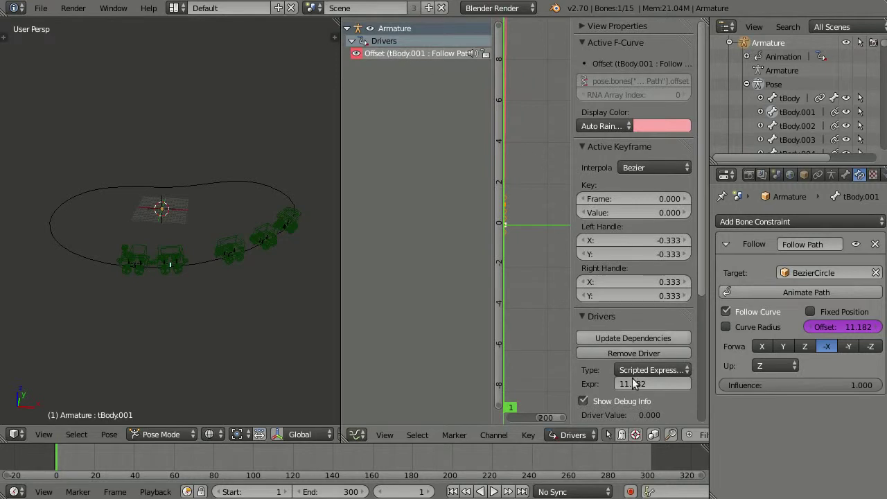
scroll(616, 357, down, 1)
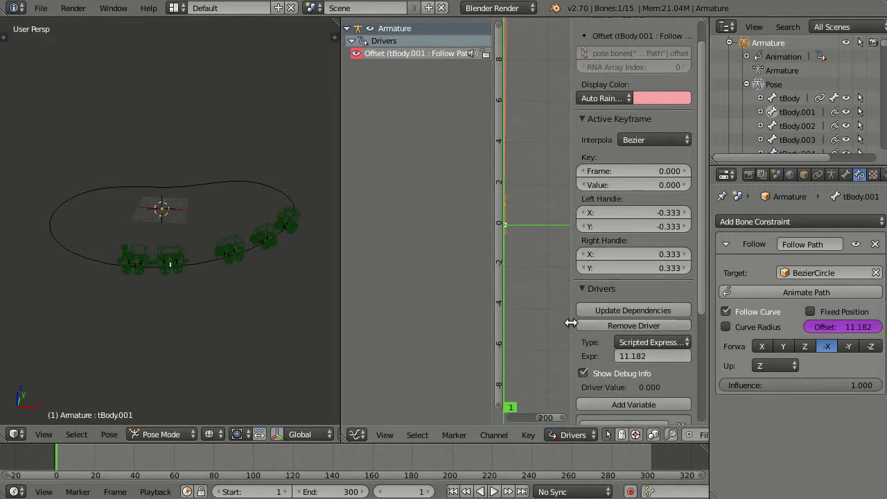
drag(574, 321, 556, 321)
scroll(581, 319, down, 2)
scroll(582, 313, down, 1)
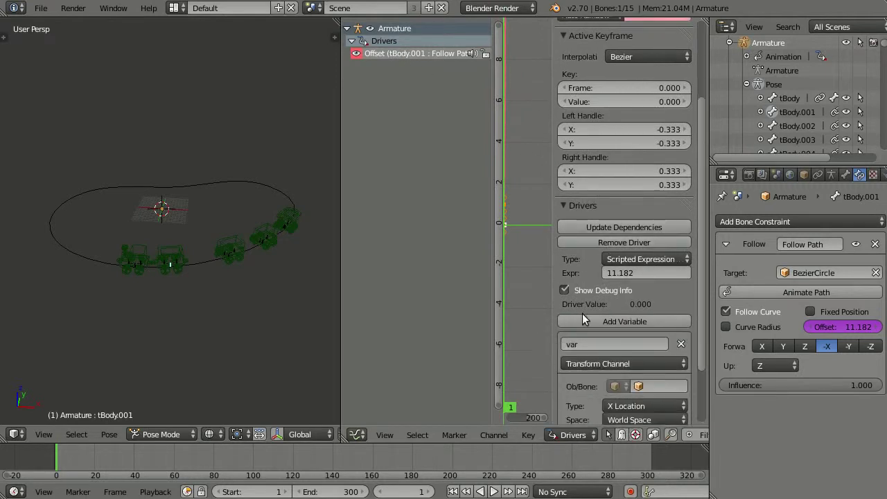
scroll(582, 313, down, 2)
scroll(612, 306, down, 1)
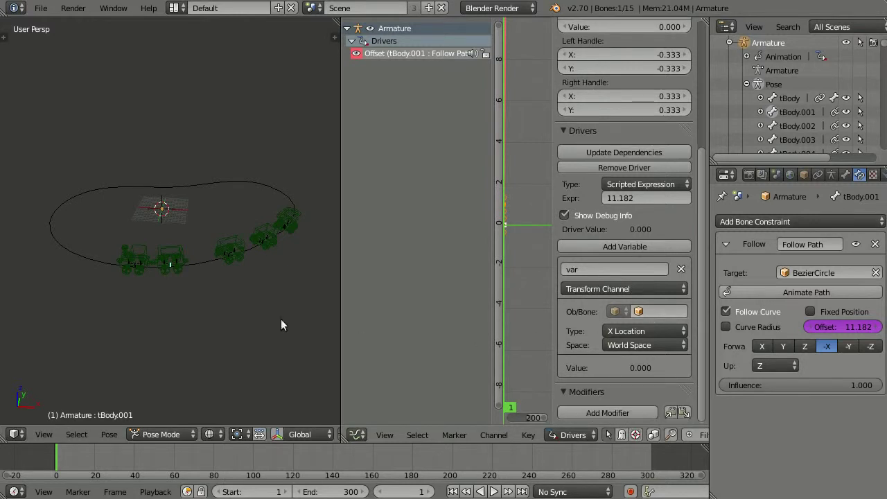
right_click(224, 267)
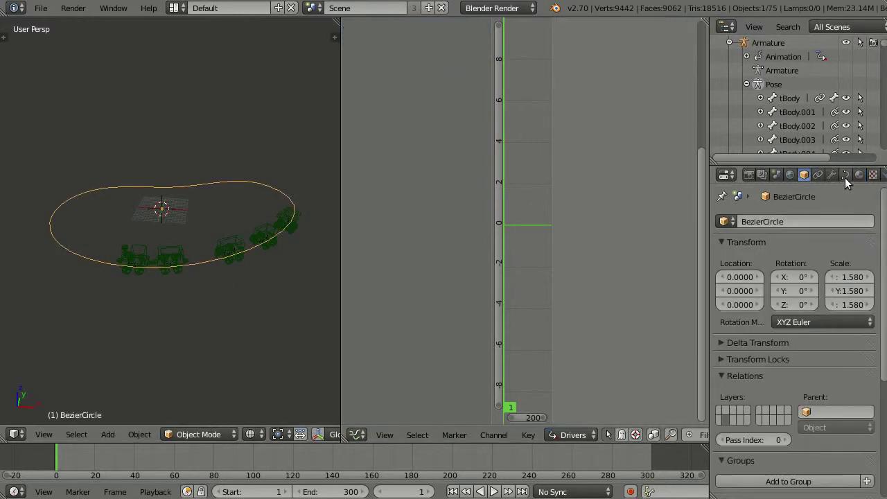
Step: Copy the data path of the BezierCircle's path animation Frames value
click(844, 175)
scroll(794, 341, down, 5)
scroll(793, 340, down, 5)
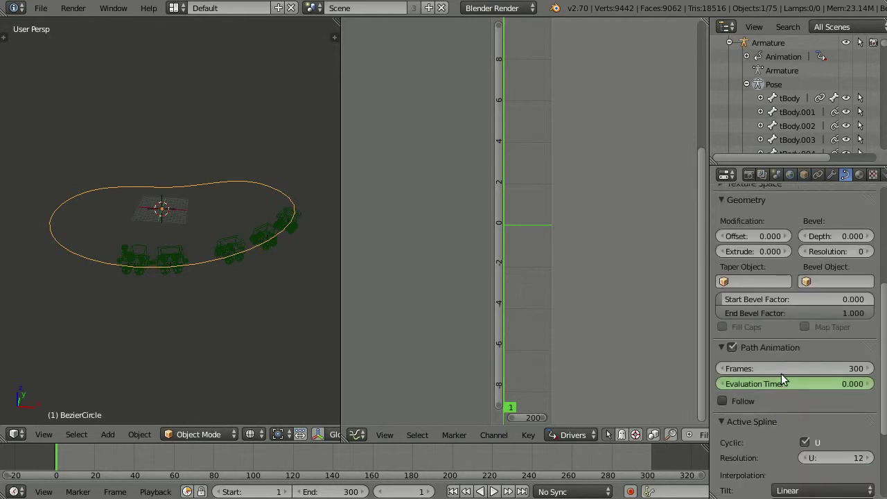
right_click(782, 368)
click(781, 365)
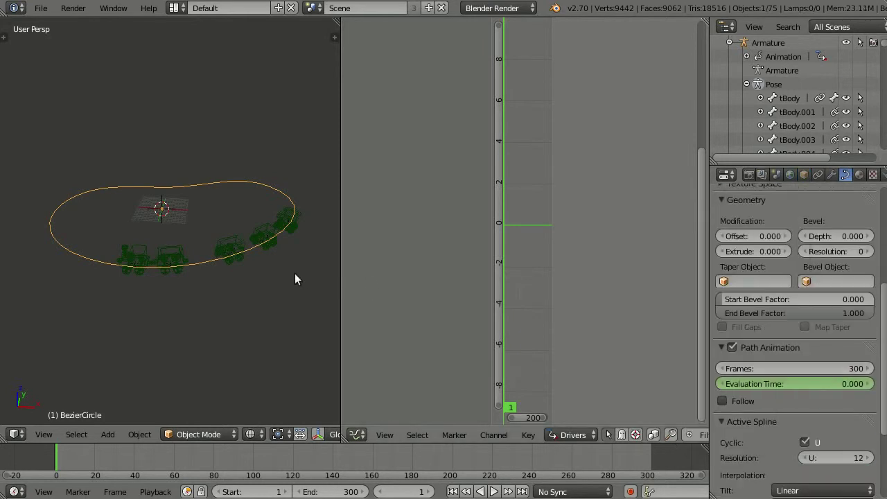
Step: Make tBody.001's driver variable a Single Property reading BezierCircle's path_duration
right_click(170, 268)
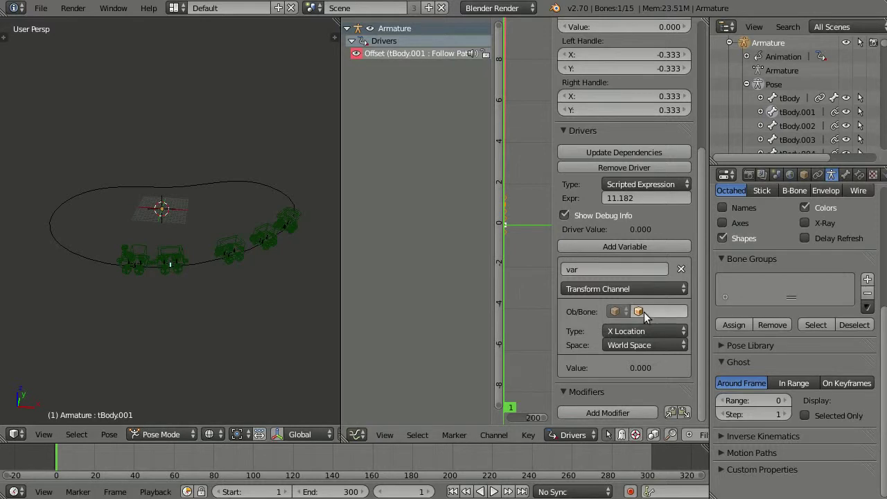
click(644, 290)
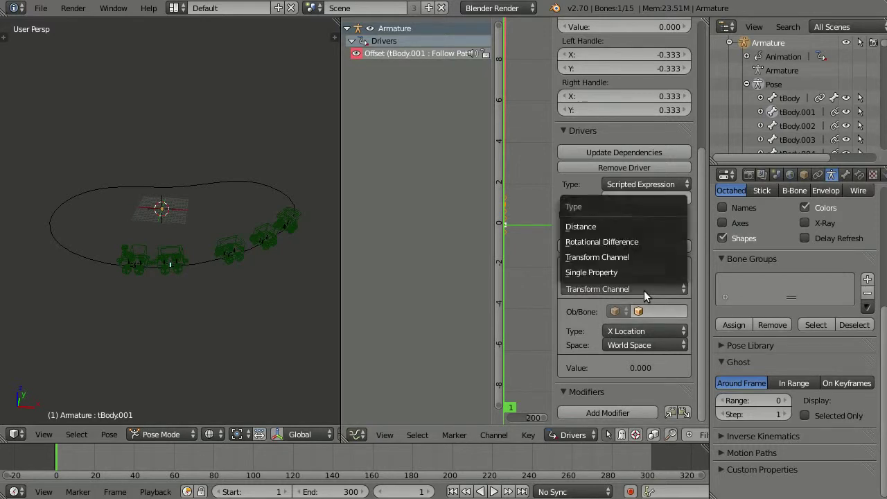
click(606, 275)
click(618, 312)
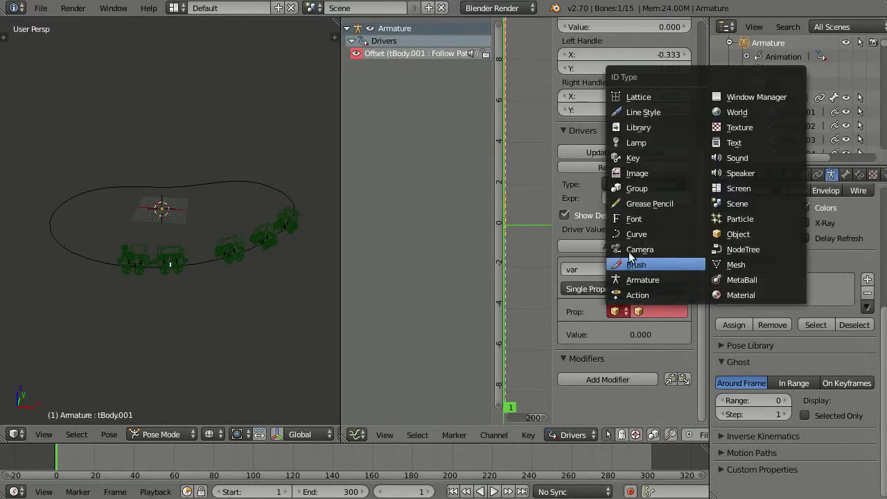
click(640, 233)
click(646, 312)
click(652, 333)
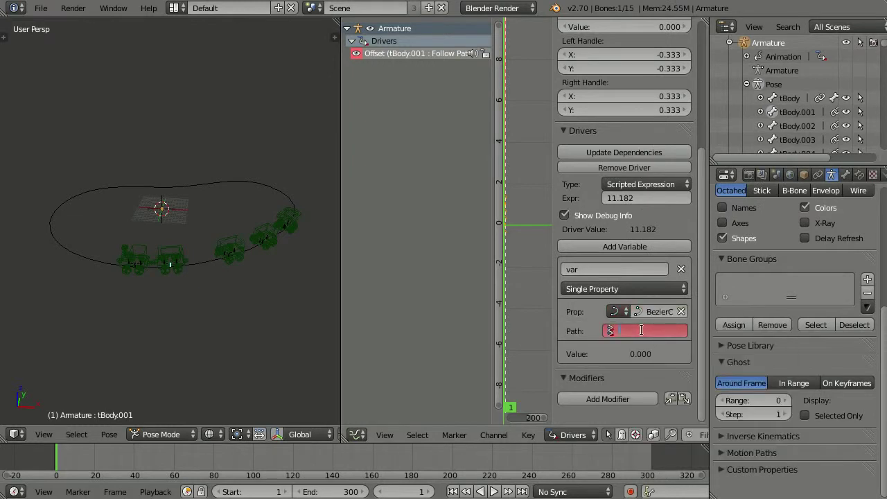
text(path_duration)
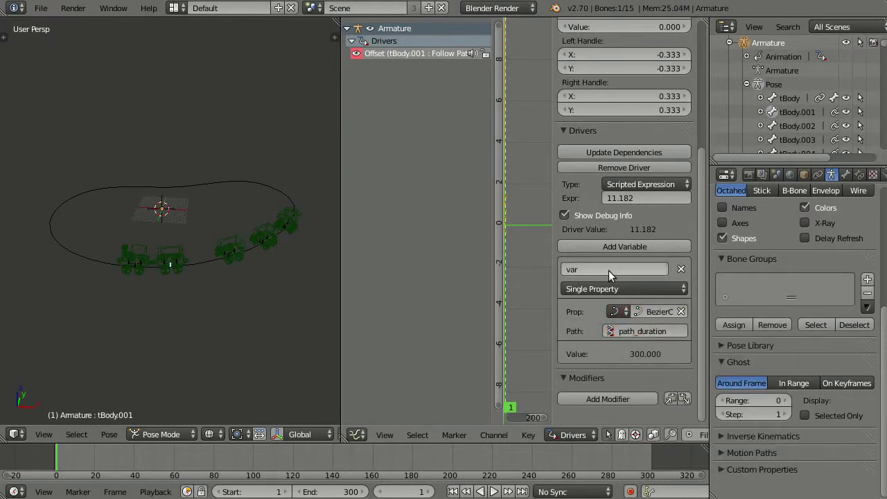
Step: Rename the driver variable to pathDur
click(630, 275)
text(p)
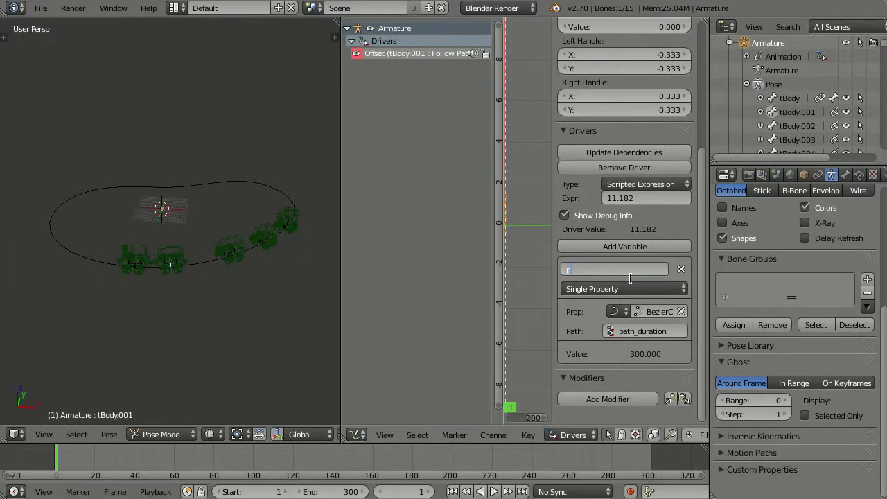
text(athDur)
key(Return)
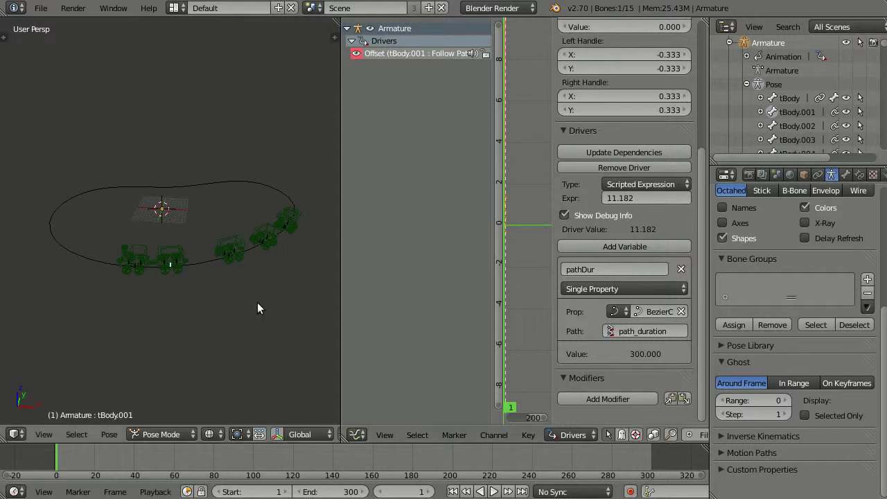
key(shift+a)
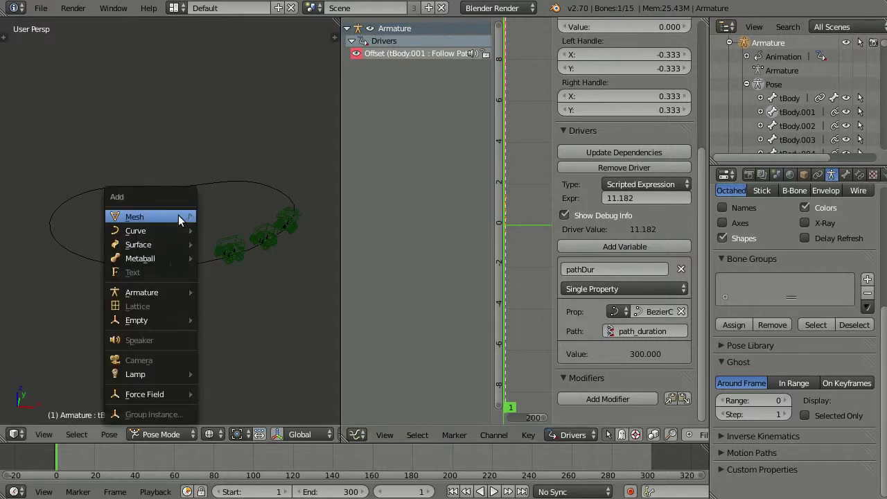
mouse_move(135, 217)
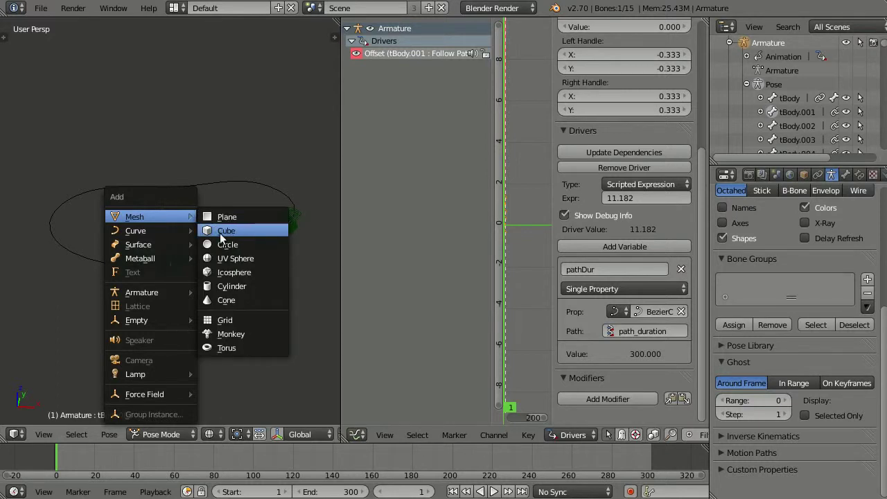
Step: Add a cube with an Array modifier fitted to the BezierCircle's curve length
click(219, 233)
click(831, 176)
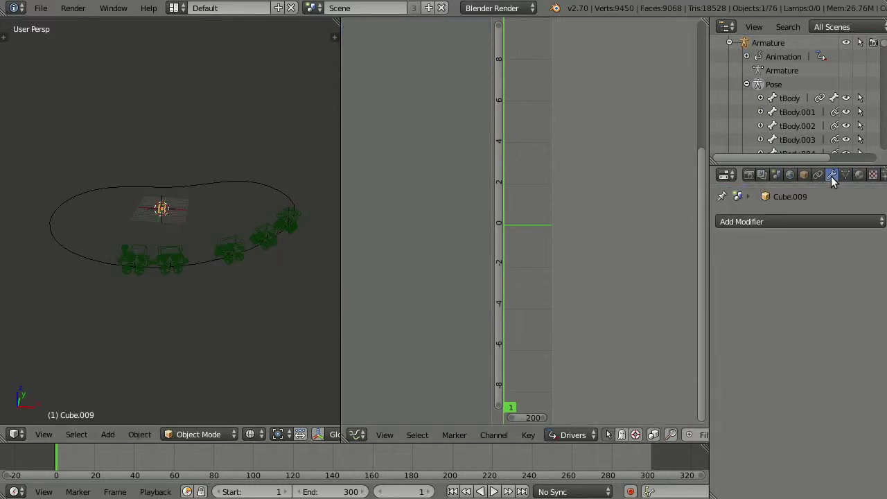
click(814, 220)
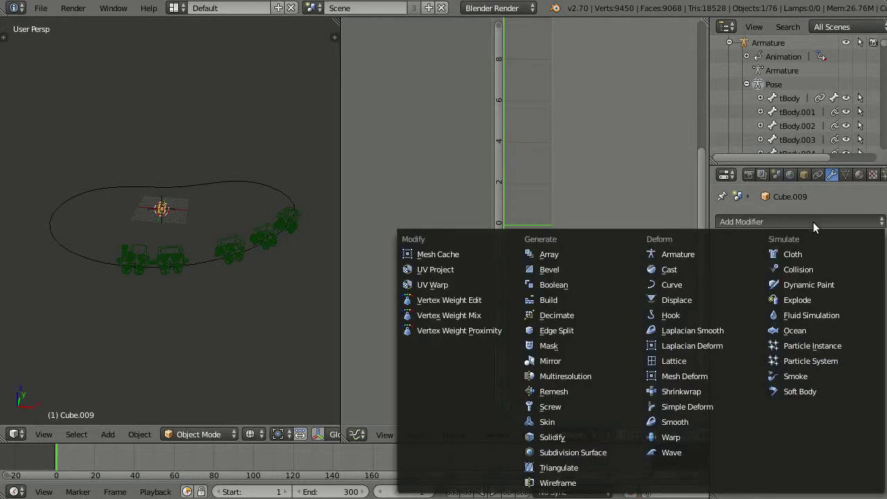
click(600, 251)
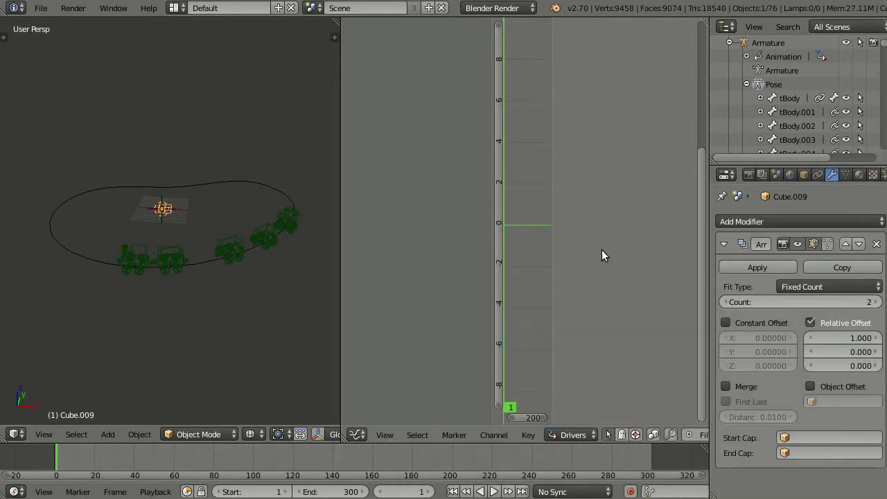
click(815, 287)
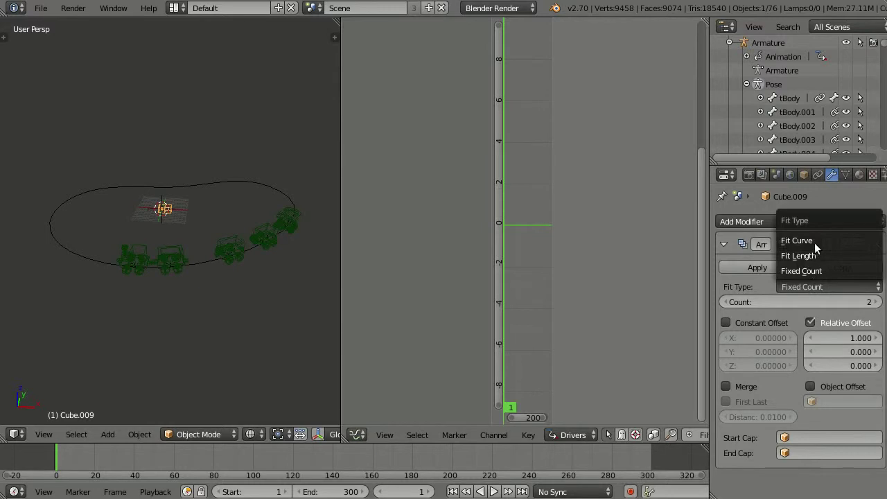
click(821, 240)
click(815, 301)
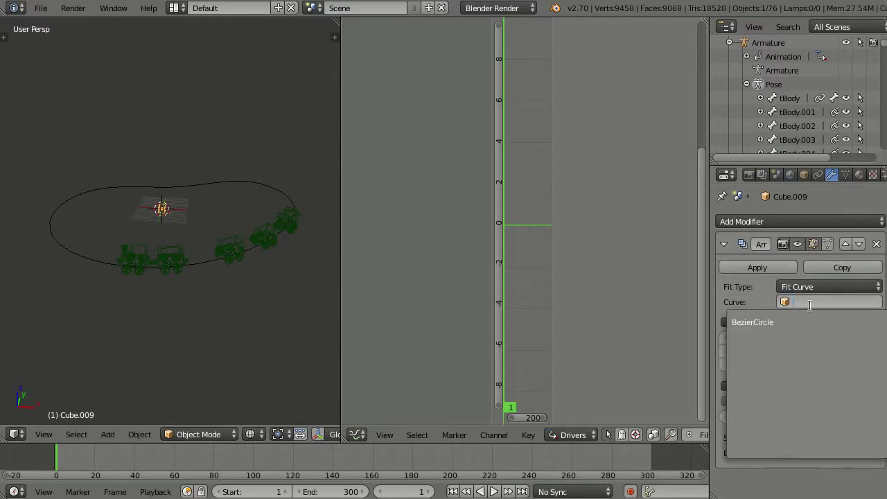
click(800, 321)
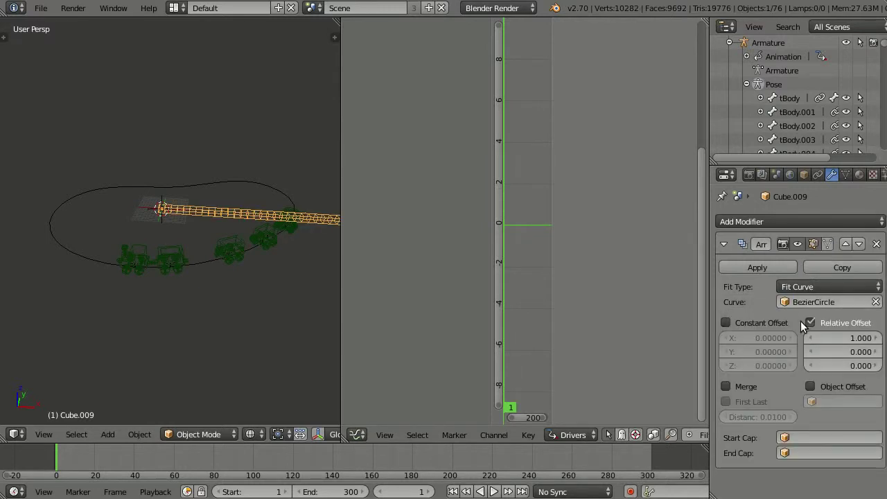
Step: Resize the BezierCircle, then select the Cube.009 array and show its dimensions
right_click(203, 256)
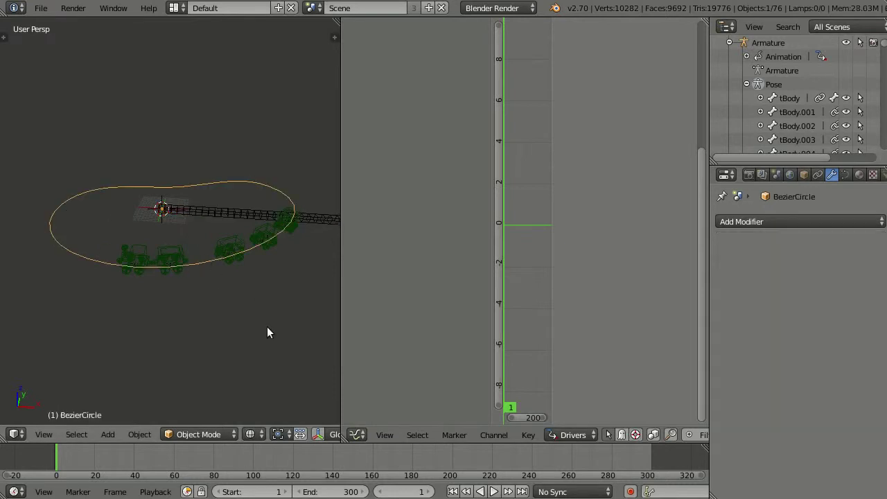
scroll(266, 326, down, 2)
scroll(263, 325, down, 1)
middle_drag(261, 325, 118, 303)
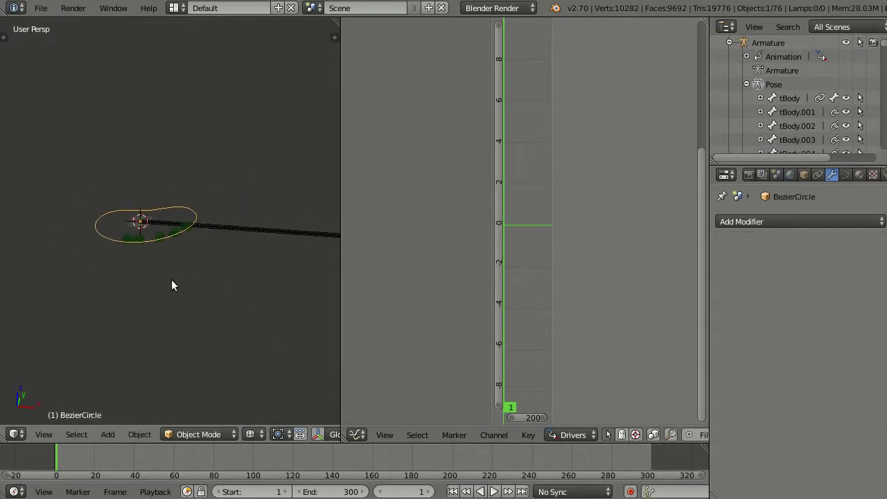
key(s)
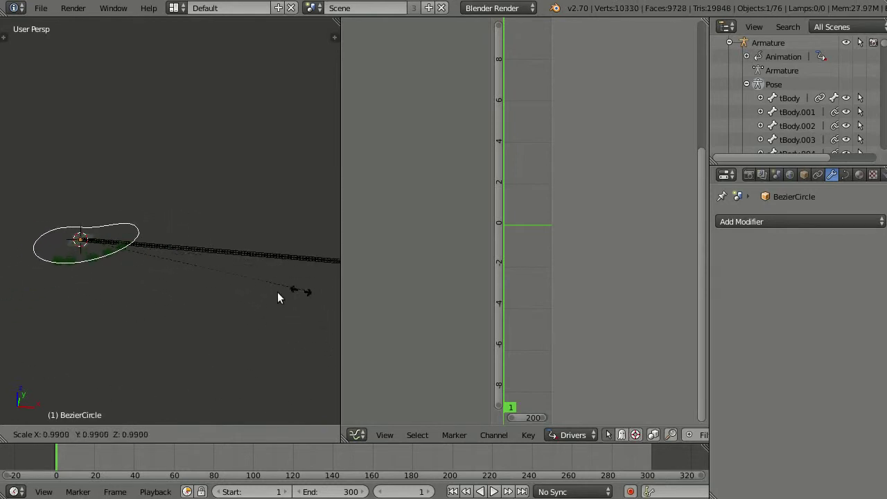
click(122, 284)
scroll(125, 286, up, 4)
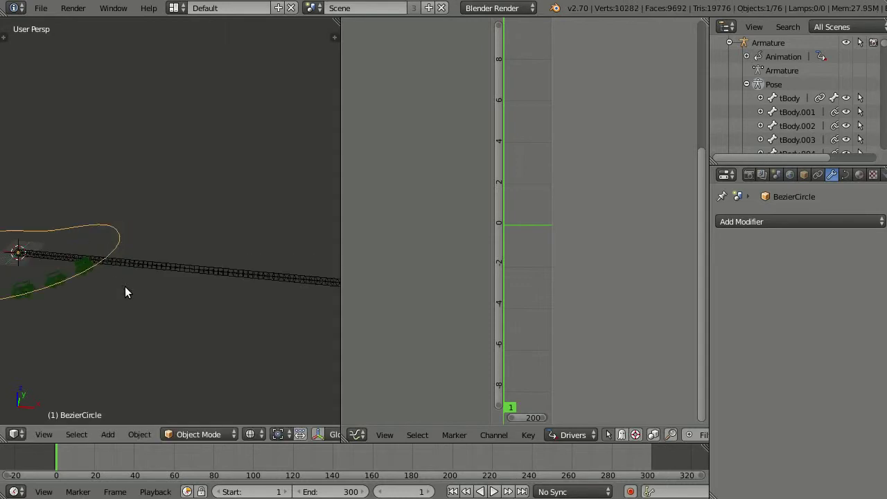
shift+middle_drag(124, 287, 289, 284)
right_click(207, 254)
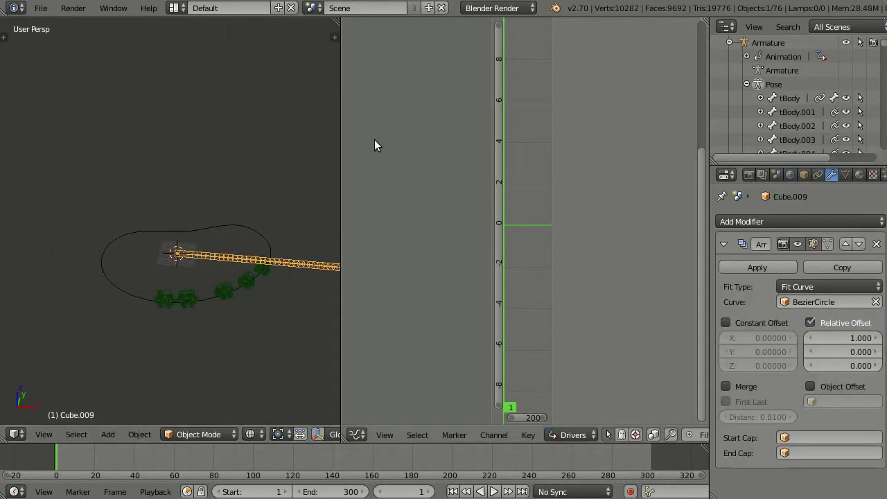
key(n)
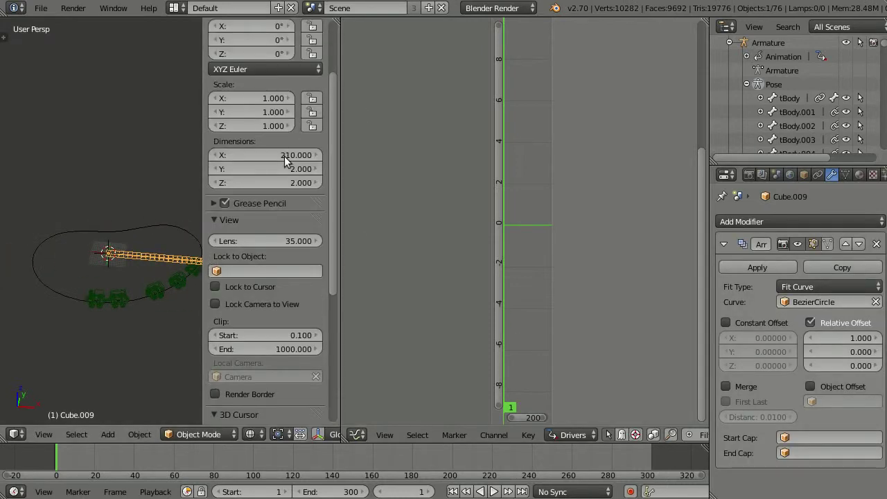
Step: Rescale the BezierCircle several times, comparing the Cube.009 array's length after each
right_click(58, 293)
key(s)
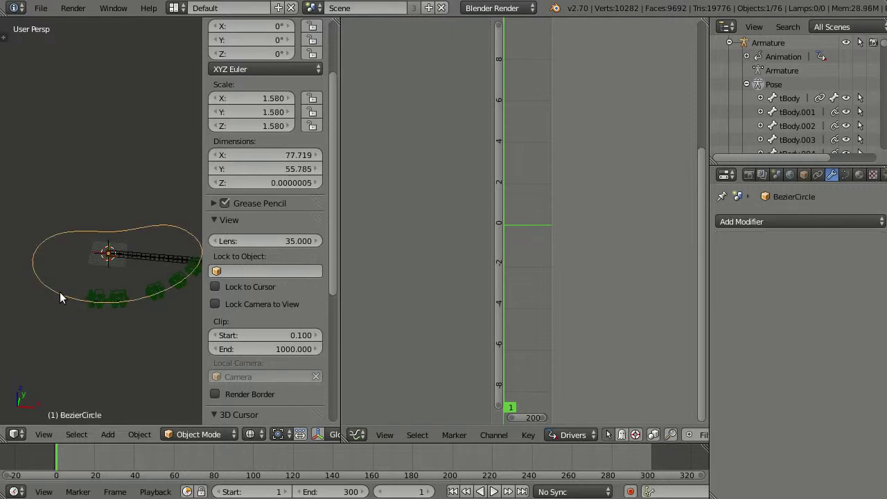
click(124, 255)
right_click(124, 255)
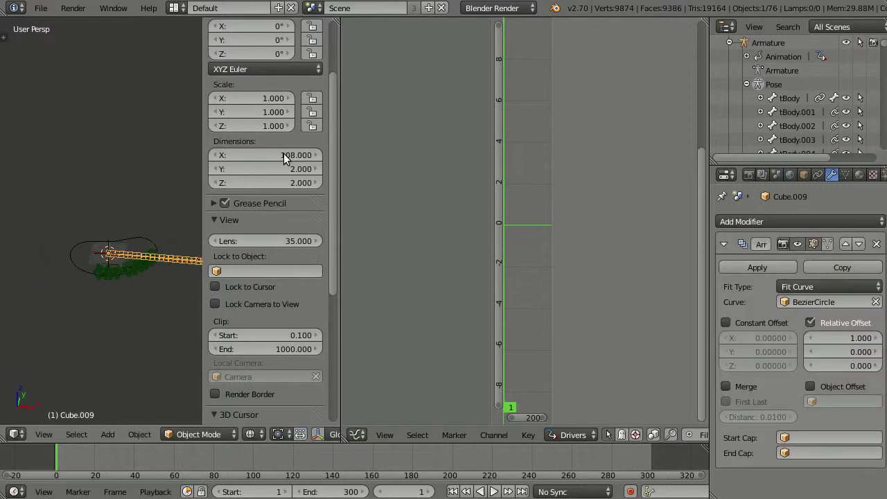
right_click(70, 262)
key(s)
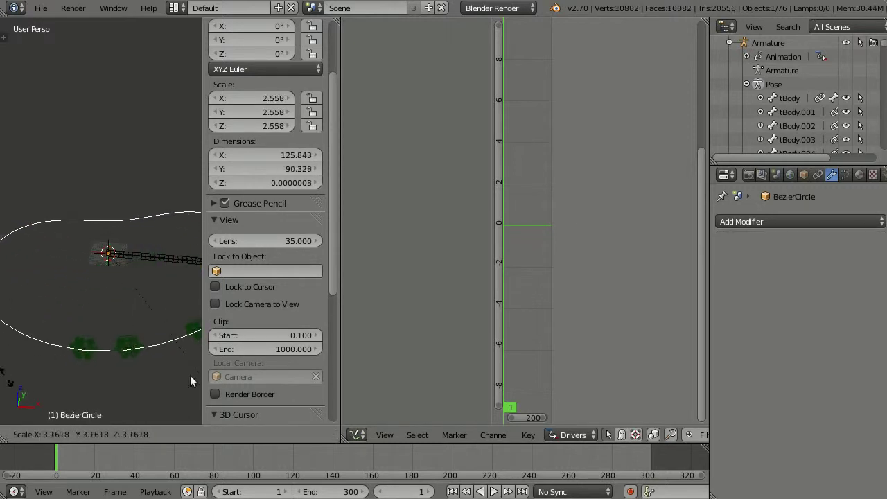
click(111, 255)
right_click(121, 254)
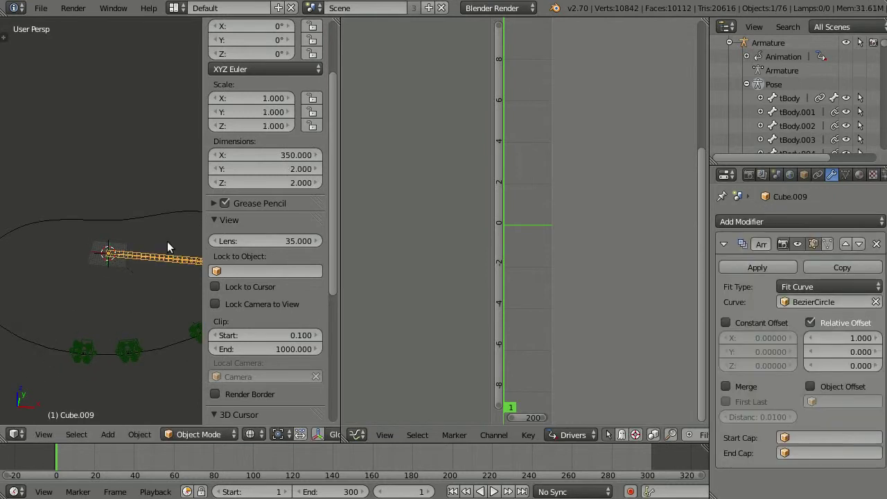
right_click(178, 353)
key(s)
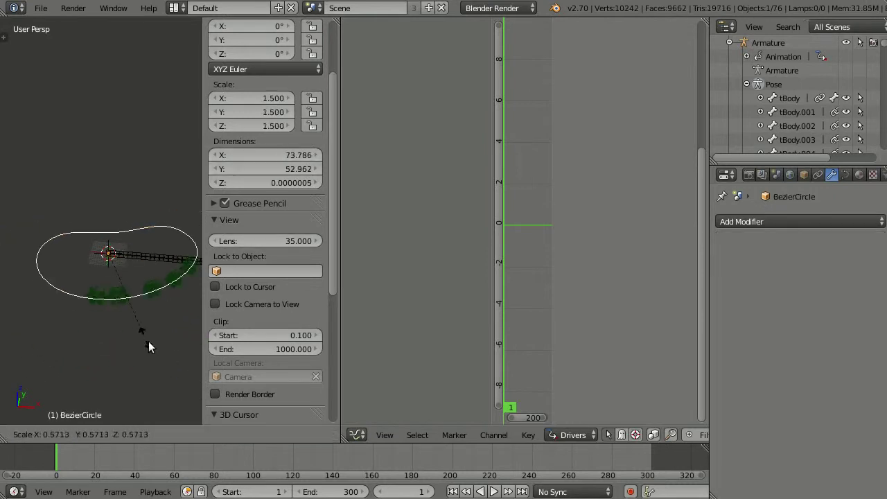
click(160, 352)
Step: Select the array chain Cube.009 and scroll the sidebar down to its Item section
right_click(142, 254)
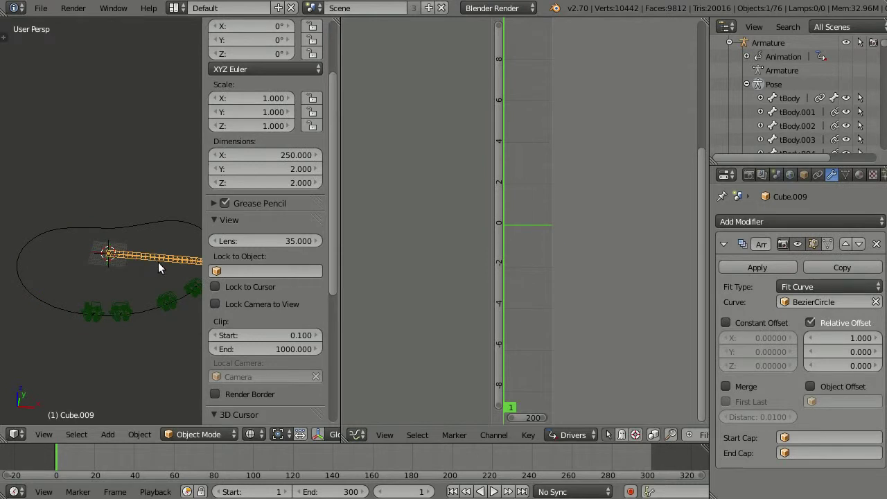
scroll(280, 339, down, 3)
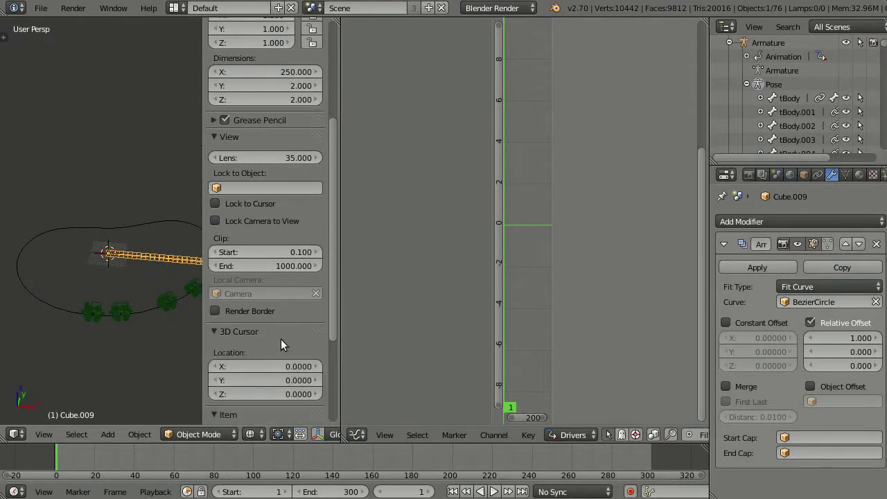
scroll(277, 338, down, 2)
scroll(277, 339, down, 1)
scroll(266, 334, down, 1)
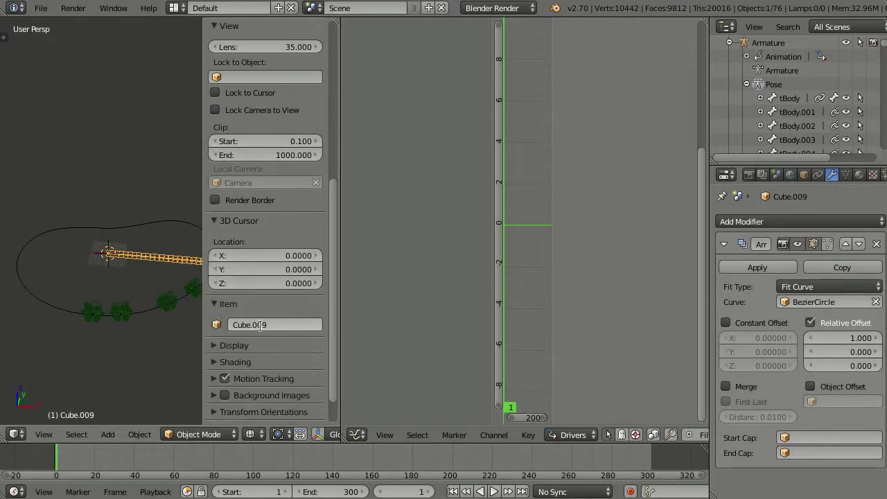
Step: Rename Cube.009 to PathLen-Cube in the Item panel
click(260, 326)
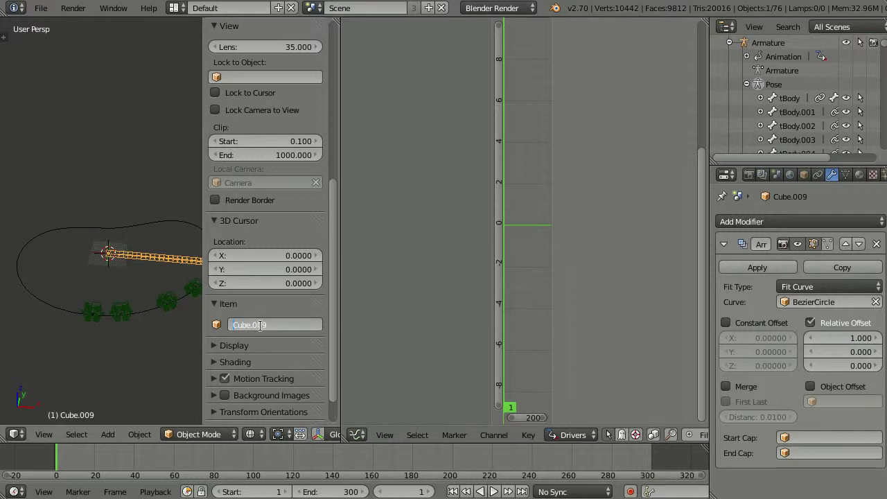
key(Home)
text(Pat)
text(hL)
text(ea)
text(g)
text(-Cube)
key(Return)
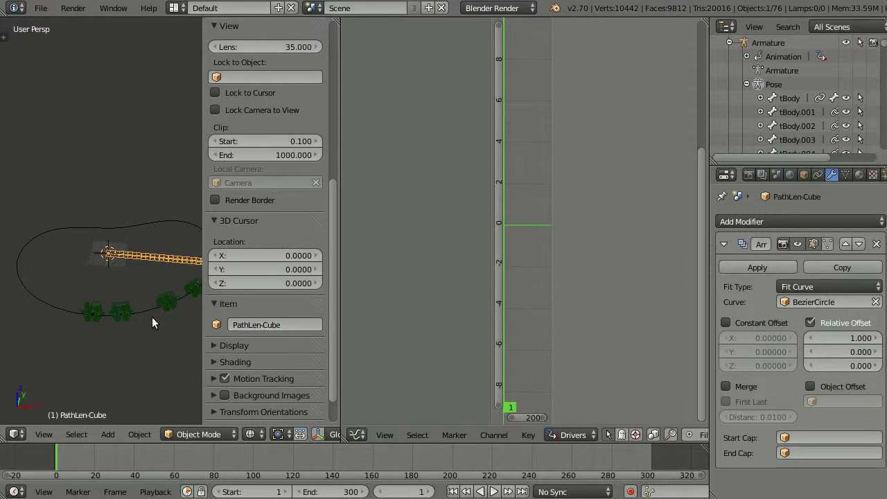
Step: Enter Pose Mode on the armature and select train body bone tBody.001
right_click(121, 317)
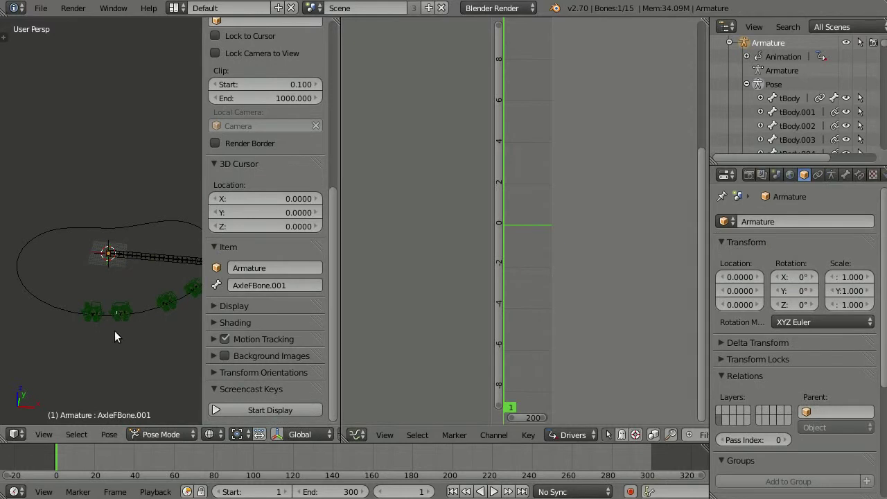
middle_drag(114, 330, 144, 365)
right_click(138, 370)
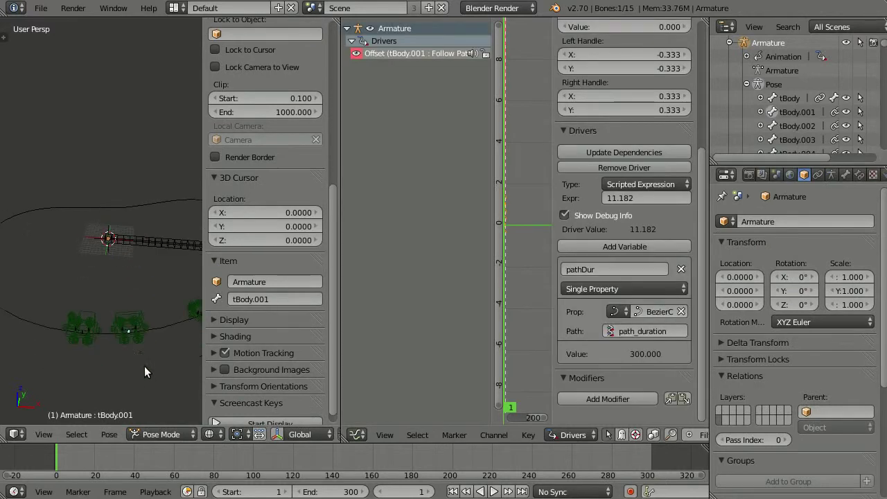
Step: Add a second driver variable with PathLen-Cube as its source object
click(610, 248)
scroll(698, 257, down, 3)
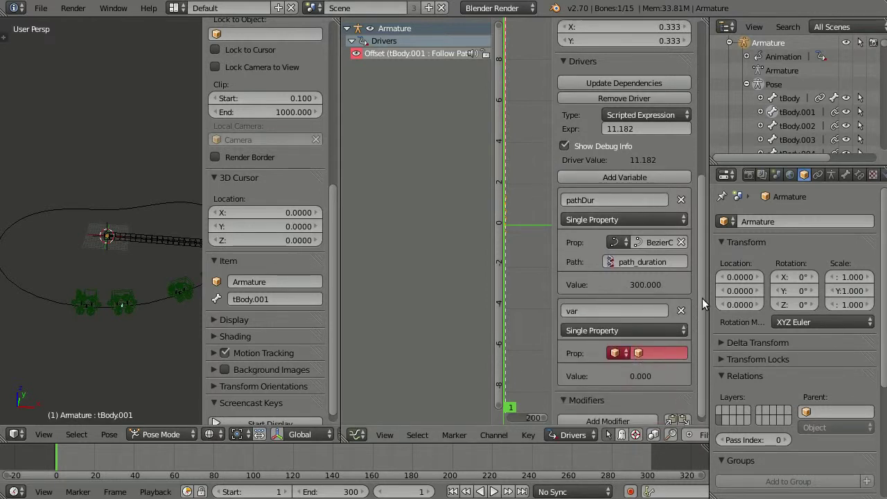
scroll(698, 256, down, 2)
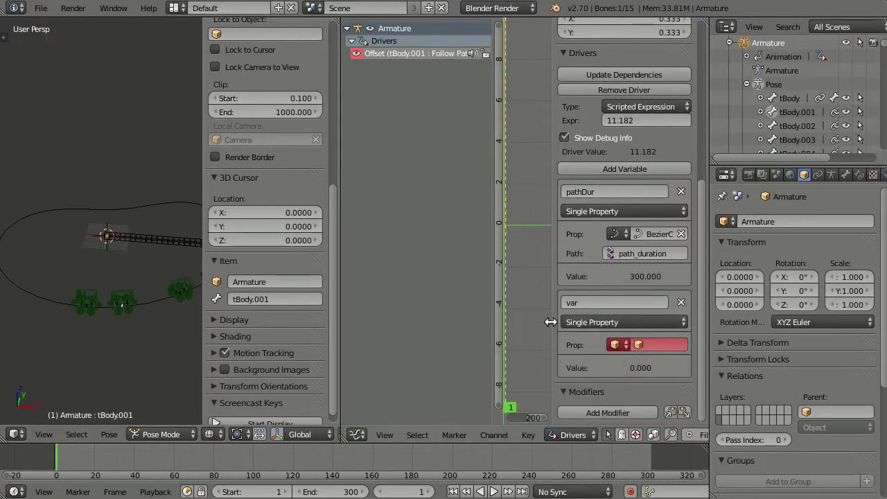
click(647, 347)
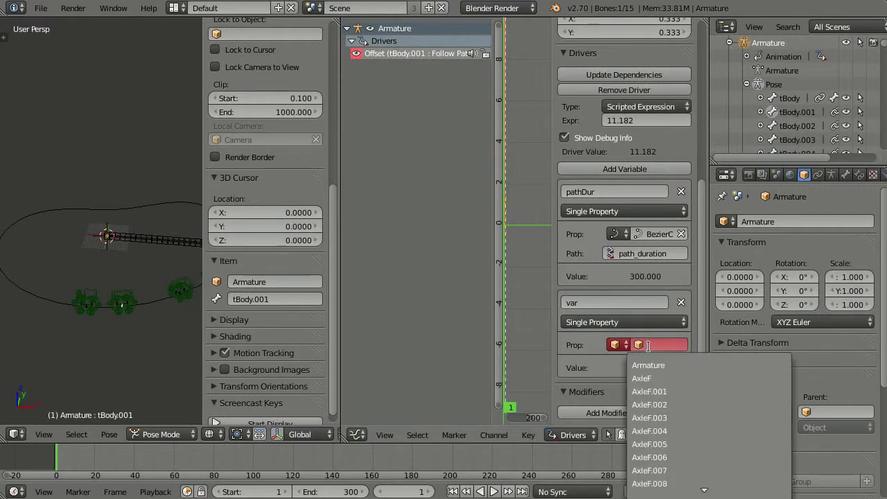
text(pa)
click(650, 364)
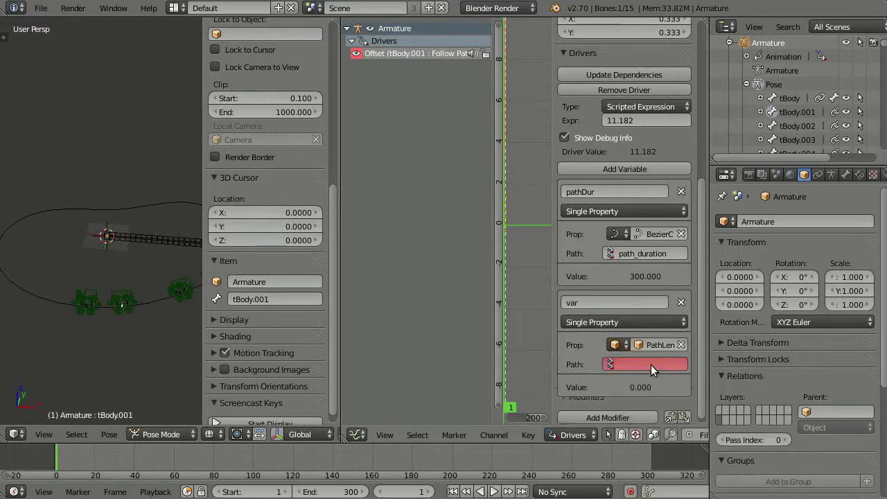
Step: Paste PathLen-Cube's Dimensions X data path into the variable, edited to dimensions[0]
right_click(123, 241)
scroll(266, 170, up, 5)
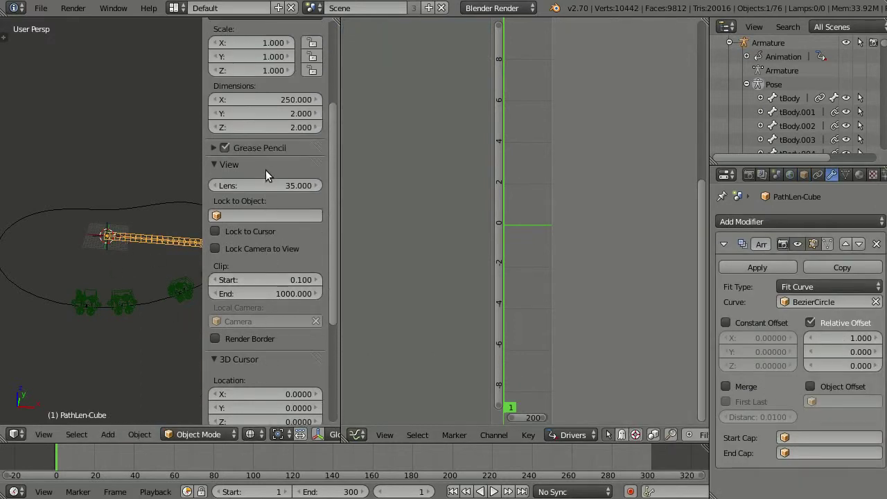
scroll(270, 160, up, 1)
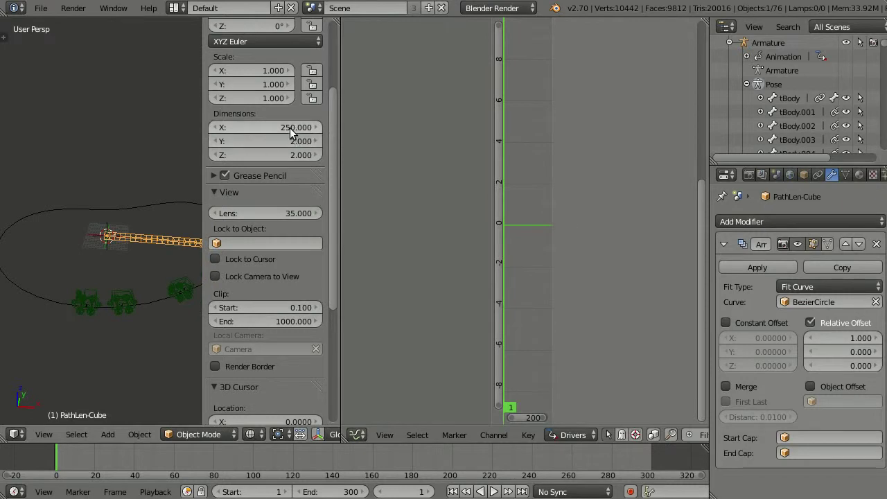
right_click(297, 128)
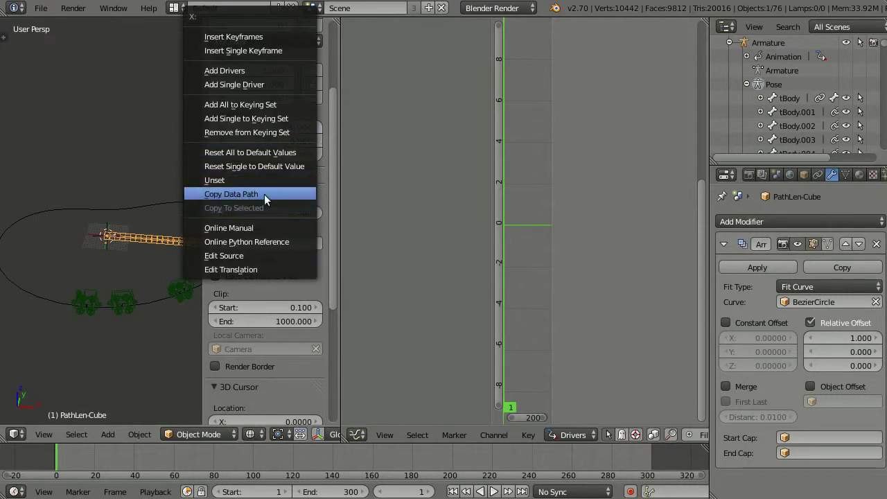
click(280, 193)
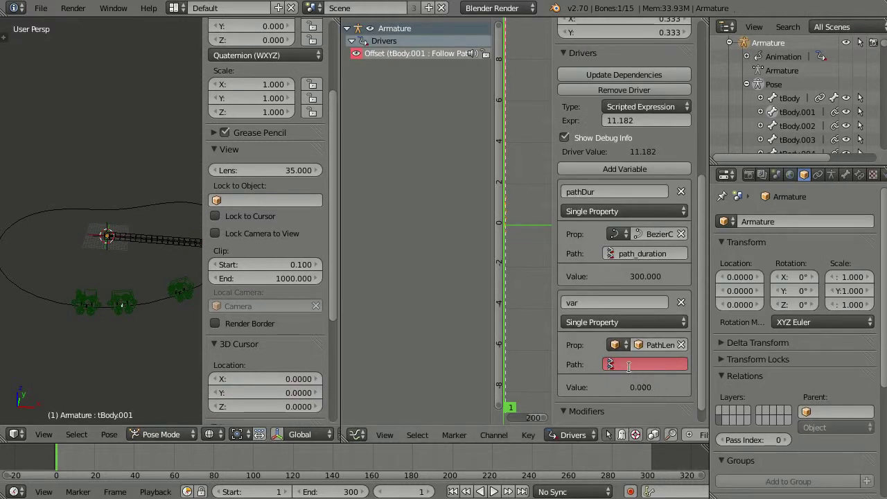
text(dimensions)
key(Return)
click(667, 364)
text(0])
key(Return)
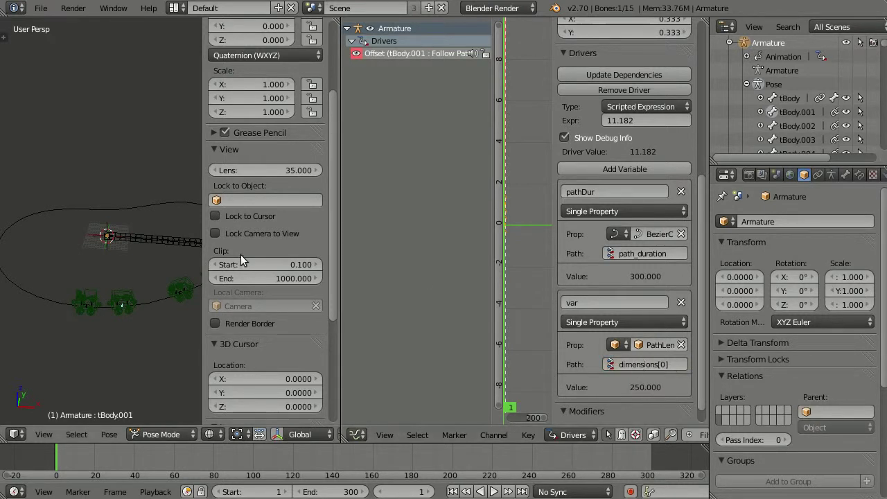
scroll(245, 247, up, 3)
scroll(243, 232, up, 1)
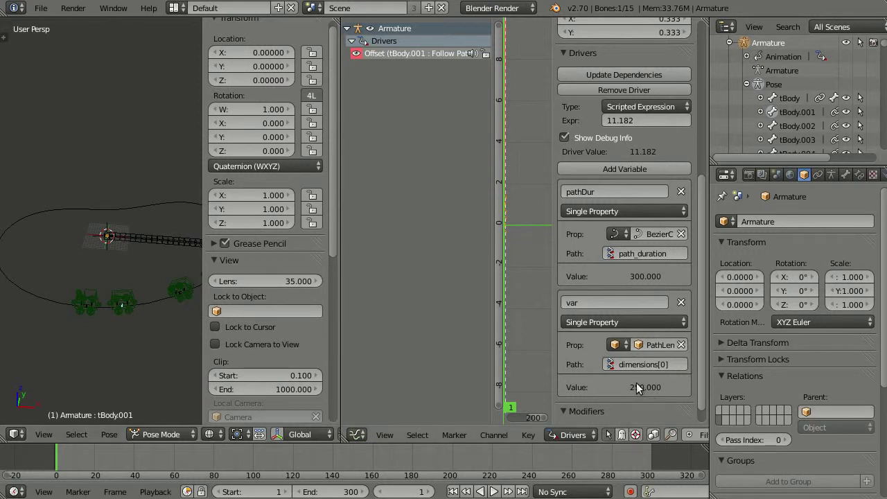
Step: Move PathLen-Cube to another layer to hide it, returning to tBody.001 in Pose Mode
right_click(124, 234)
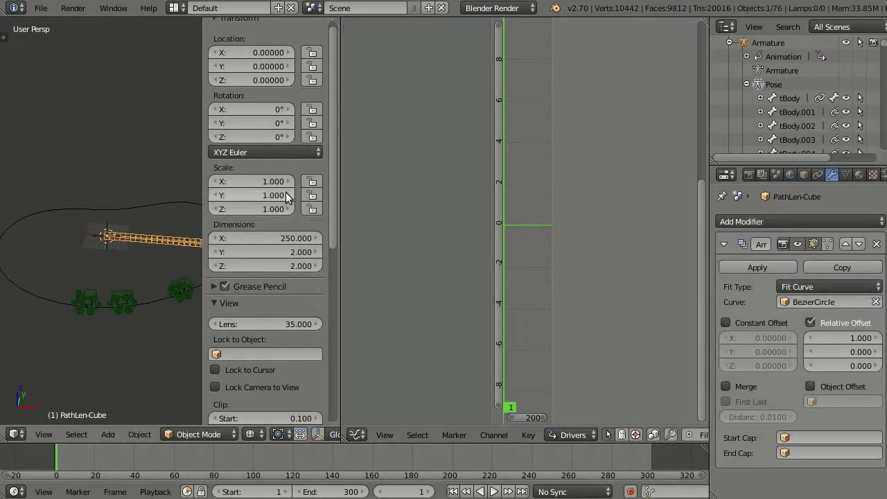
right_click(124, 309)
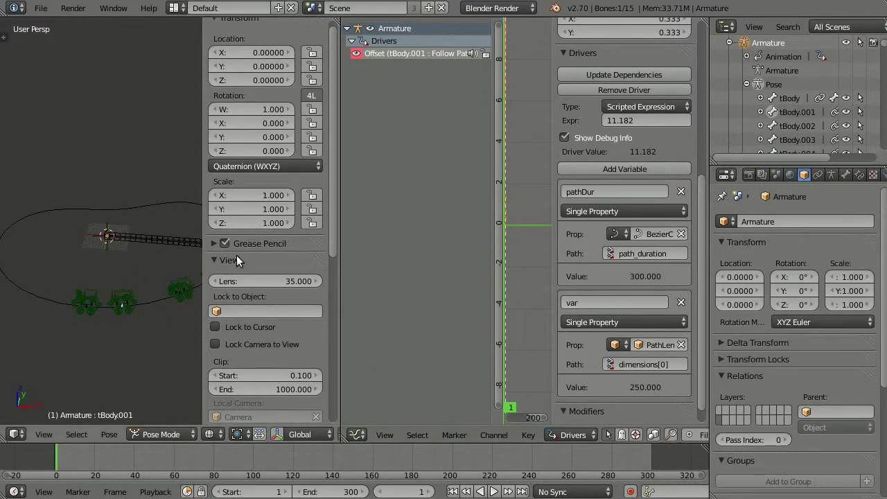
drag(340, 271, 423, 272)
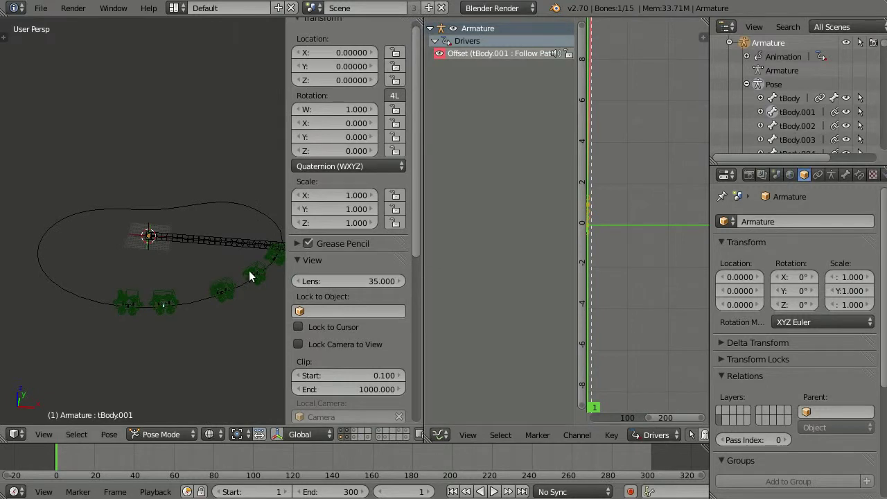
key(n)
key(t)
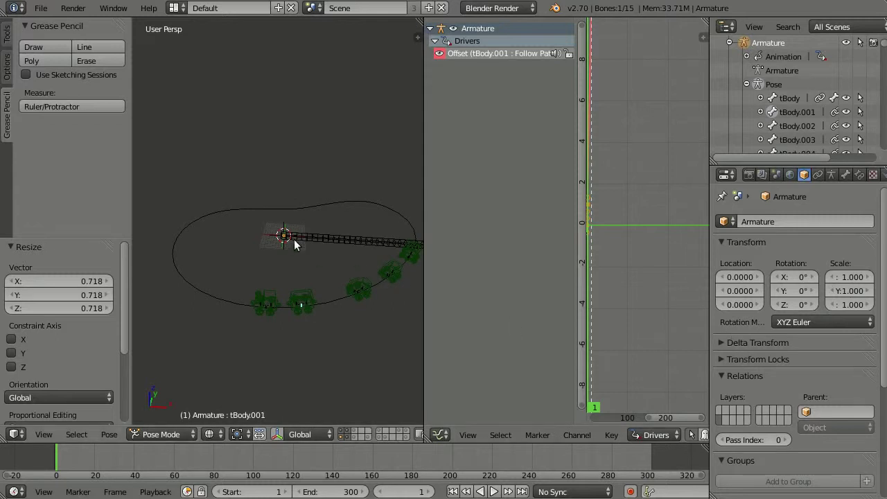
key(ctrl+z)
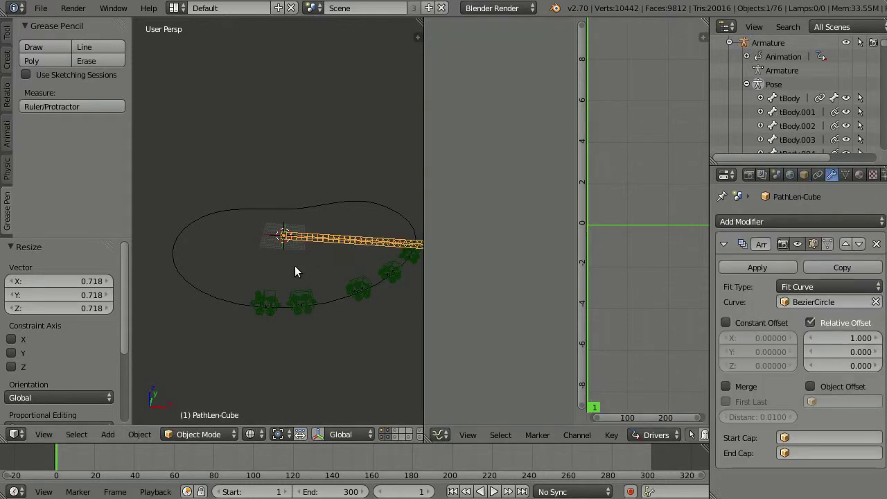
key(m)
click(444, 302)
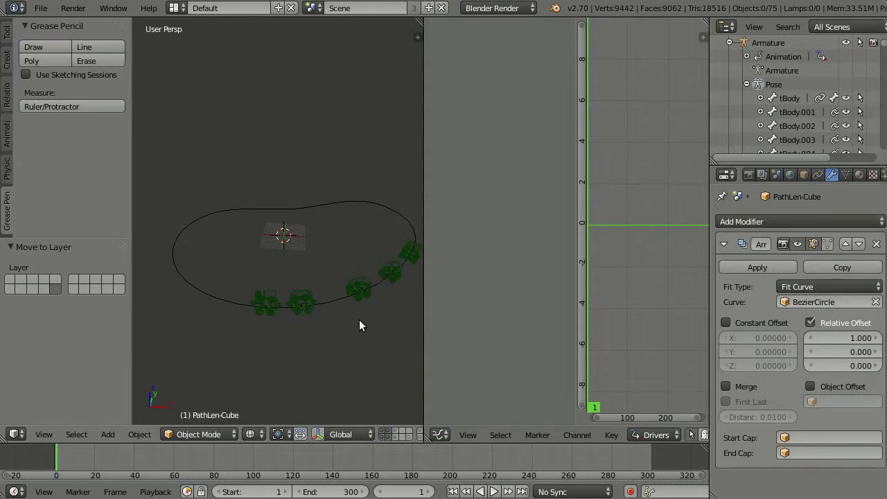
key(ctrl+z)
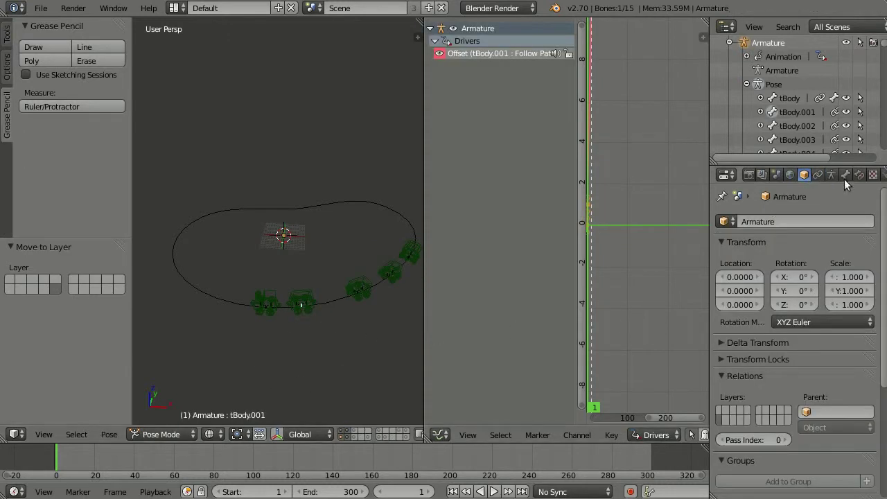
Step: Show tBody.001's Follow Path constraint and zoom onto the car in top orthographic view
click(859, 175)
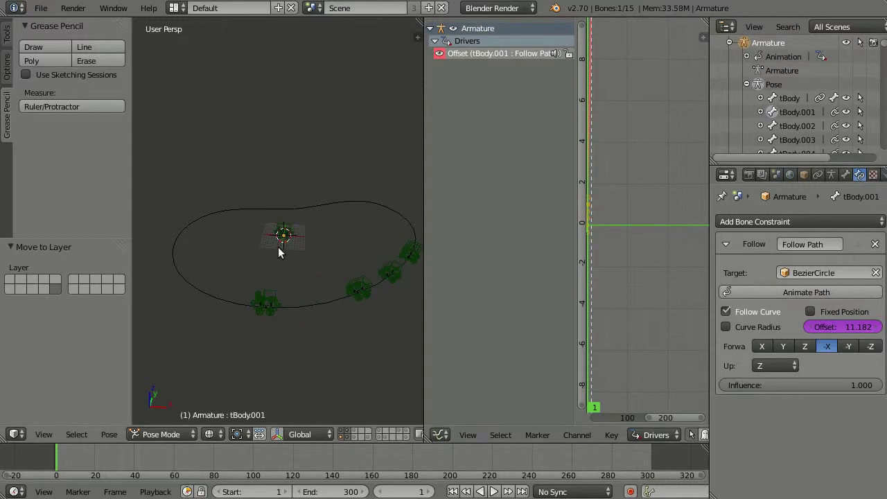
key(KP_7)
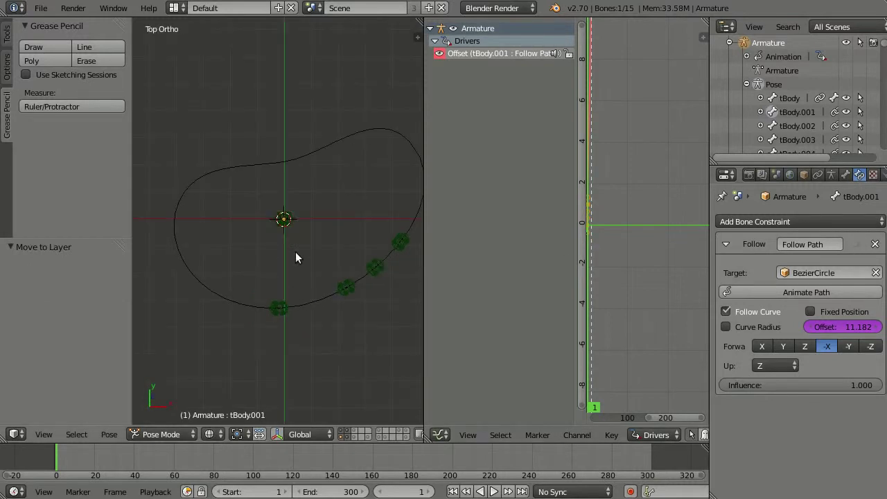
scroll(295, 252, up, 3)
scroll(292, 250, up, 3)
scroll(291, 248, up, 2)
shift+middle_drag(310, 238, 295, 218)
scroll(283, 201, up, 1)
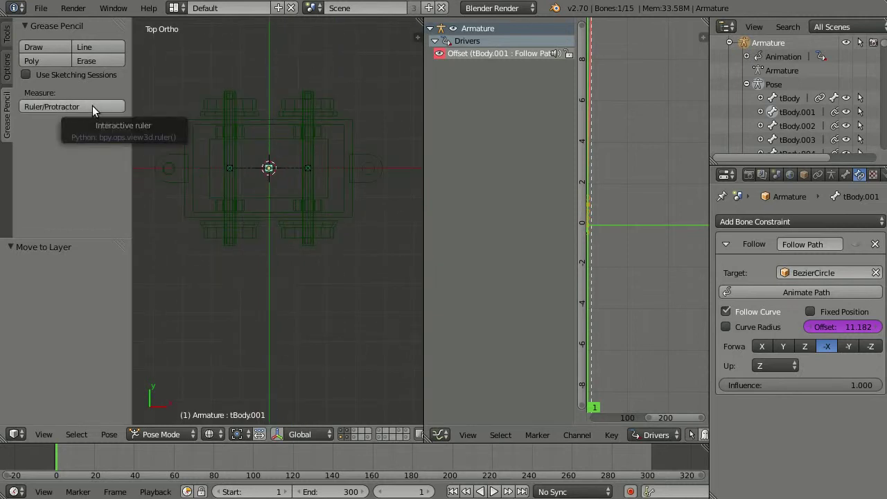
Step: Measure the train car end to end with the ruler, about 6.9 units
click(92, 106)
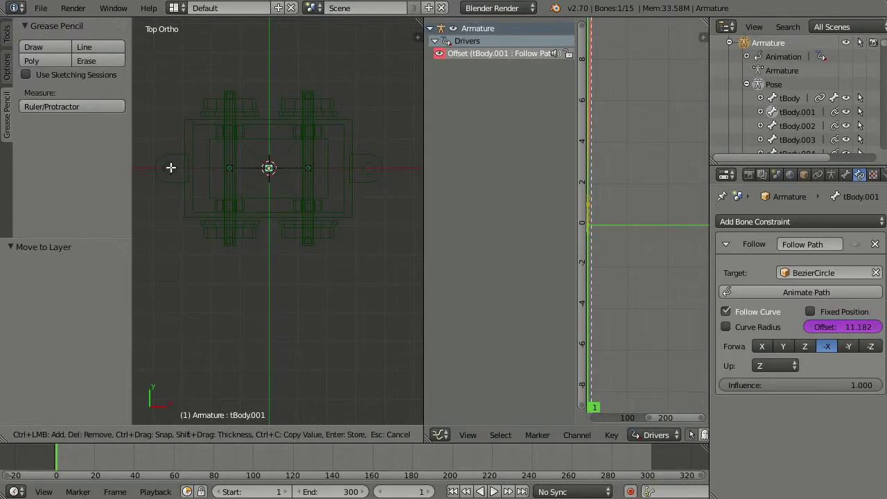
drag(169, 166, 369, 169)
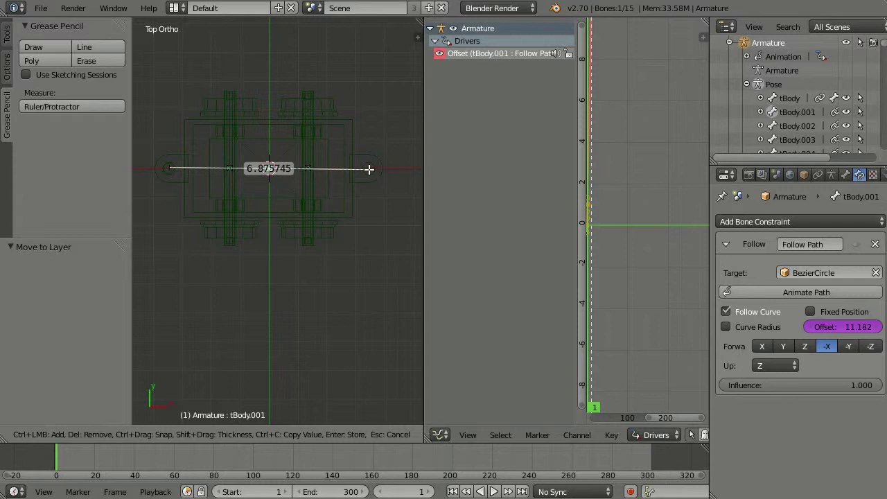
scroll(381, 196, up, 2)
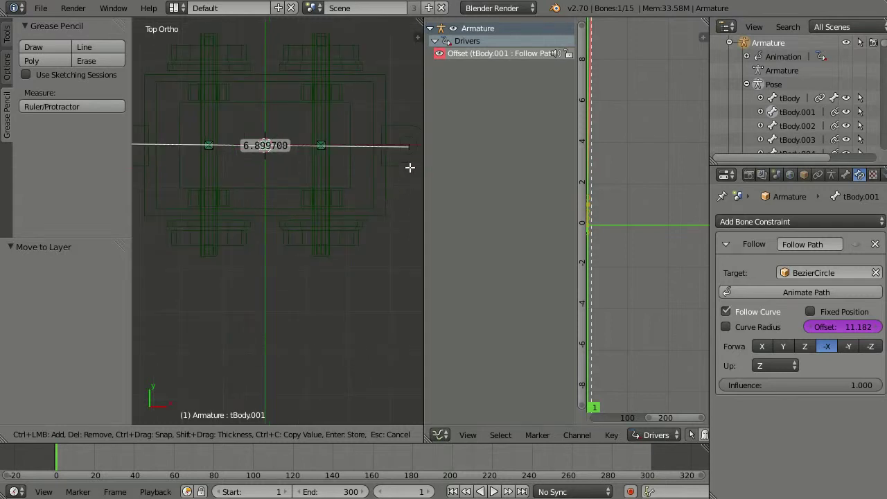
drag(408, 146, 410, 145)
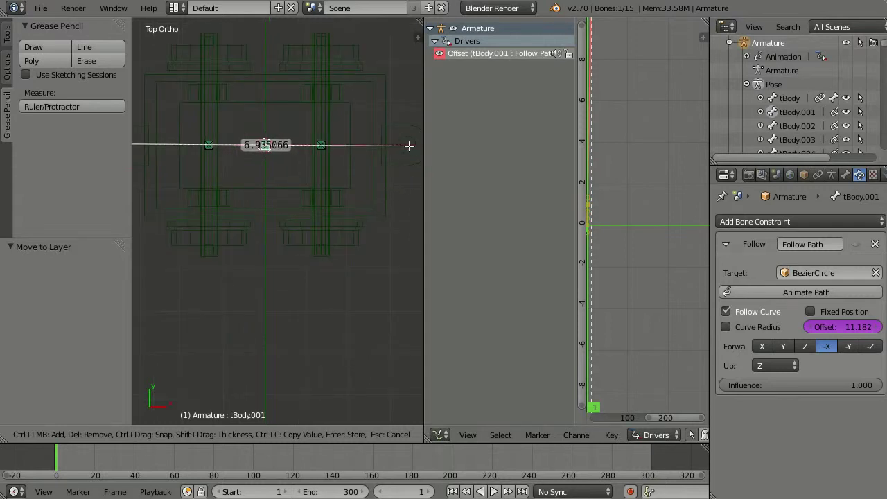
scroll(369, 236, down, 1)
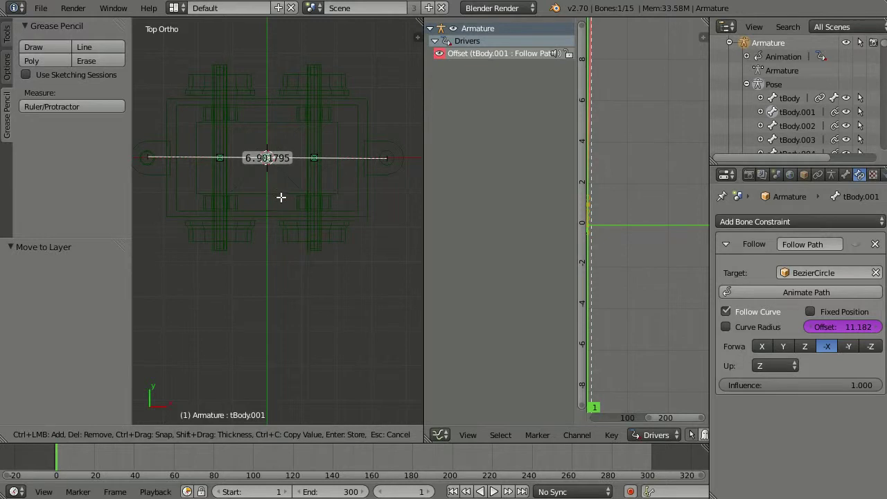
key(Escape)
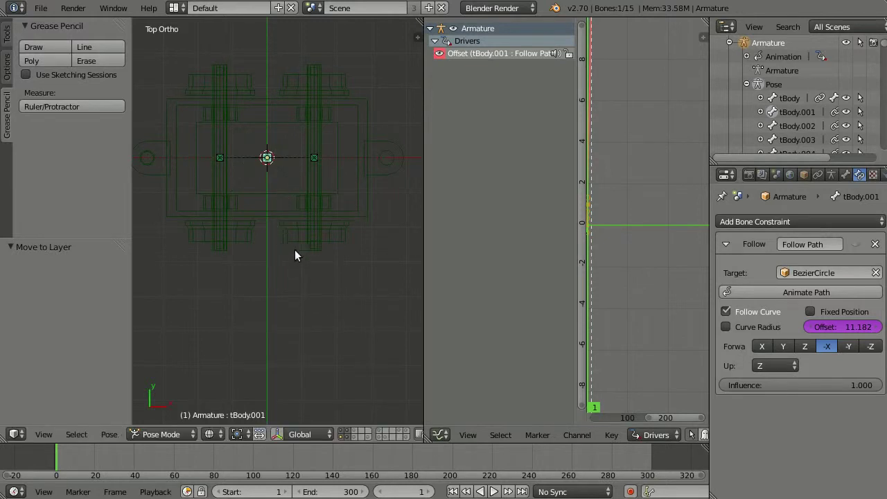
Step: Orbit into a perspective view showing the whole track loop with its cars
middle_drag(286, 308, 277, 233)
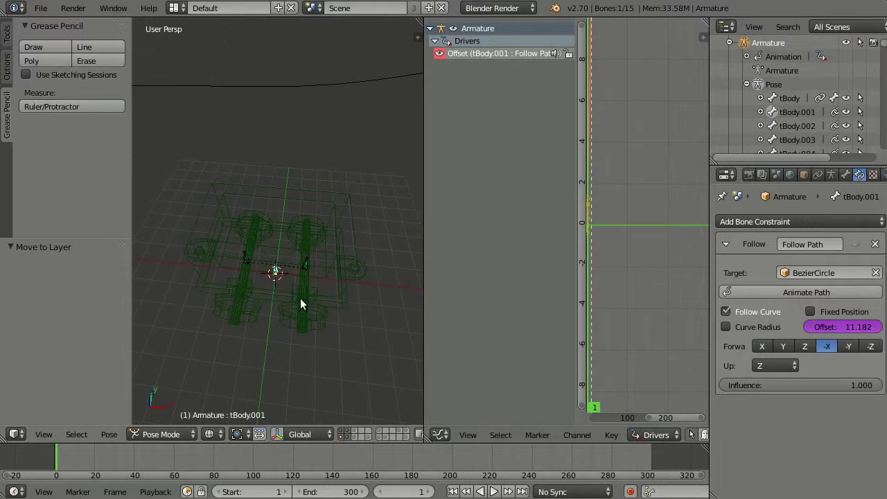
scroll(291, 311, down, 5)
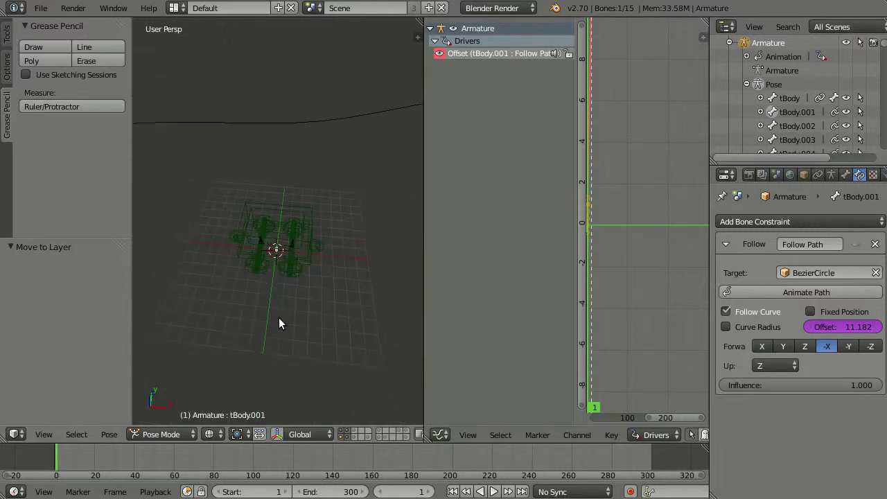
key(t)
scroll(277, 313, down, 3)
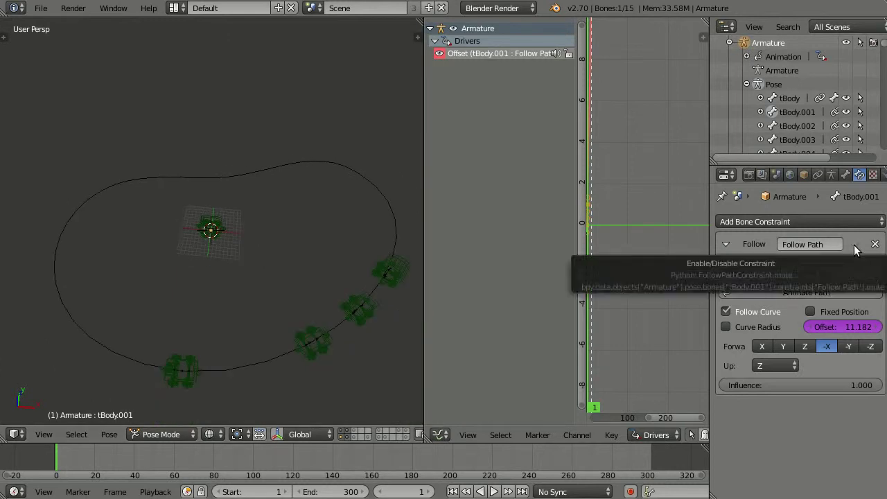
mouse_move(415, 301)
middle_down()
mouse_move(341, 334)
mouse_move(340, 303)
middle_up()
Step: Widen the Drivers editor and its sidebar to show the 11.182 expression with pathDur and var
scroll(337, 305, down, 2)
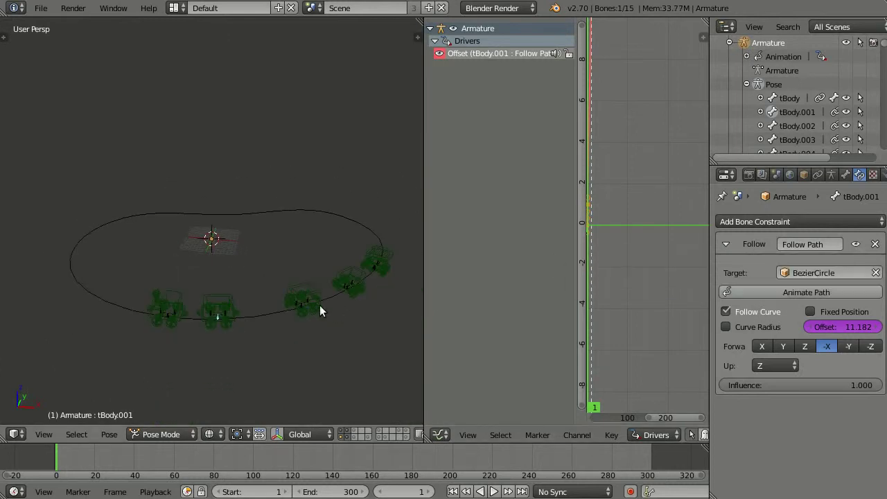
scroll(320, 305, down, 1)
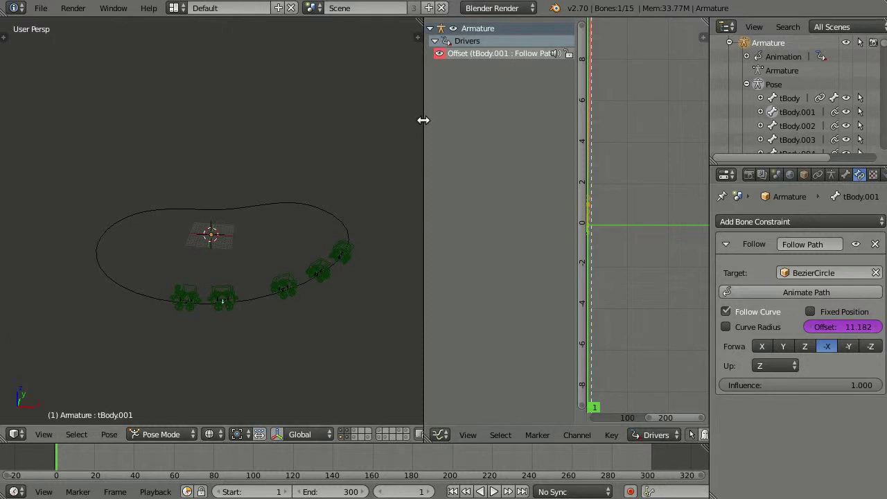
key(n)
drag(421, 120, 316, 127)
scroll(229, 352, up, 2)
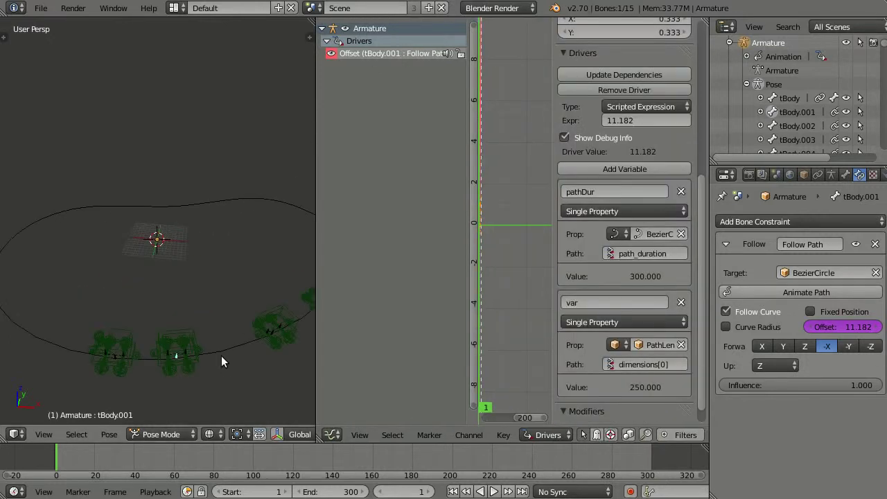
scroll(221, 355, up, 1)
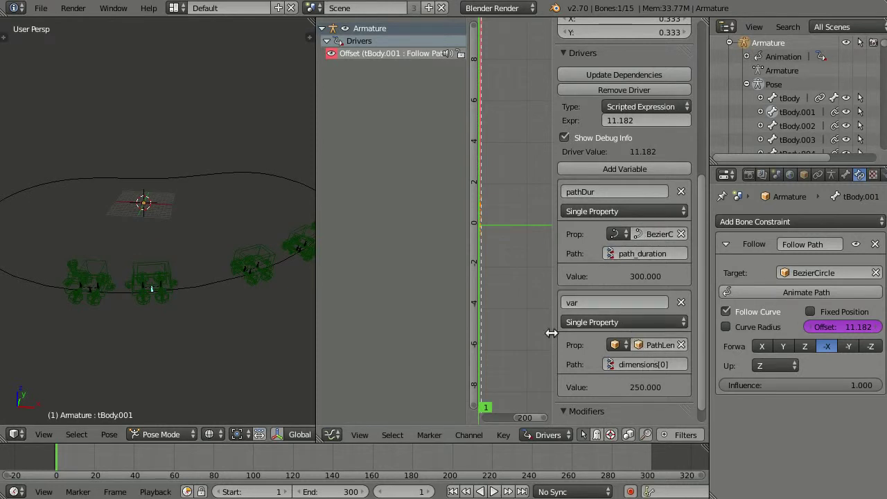
drag(550, 333, 538, 332)
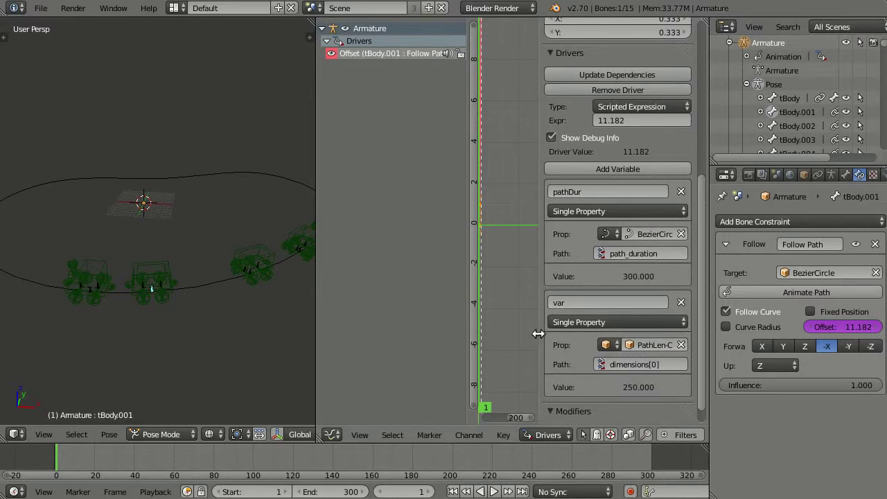
Step: Rename the second driver variable to pathLen and start the Offset expression as pathDur*6.9/
click(574, 302)
text(p)
text(athLen)
click(584, 192)
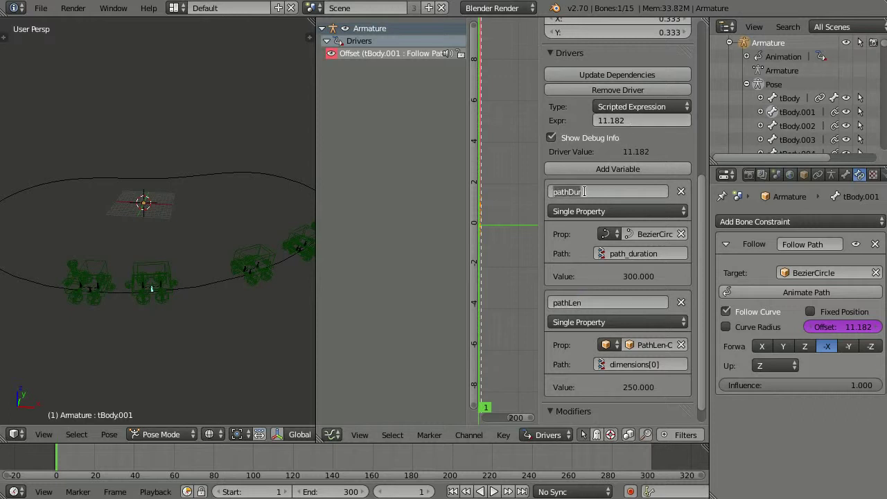
click(614, 120)
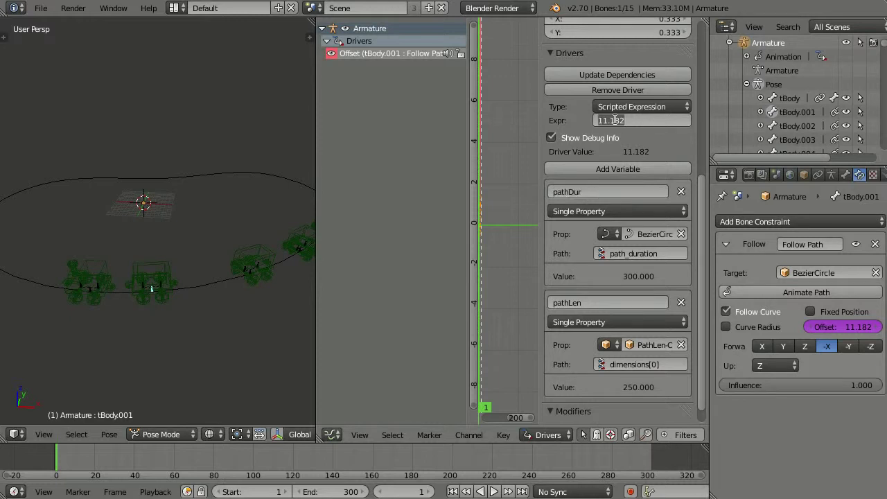
text(pathDur)
text(*6.)
text(9)
text(/)
key(Return)
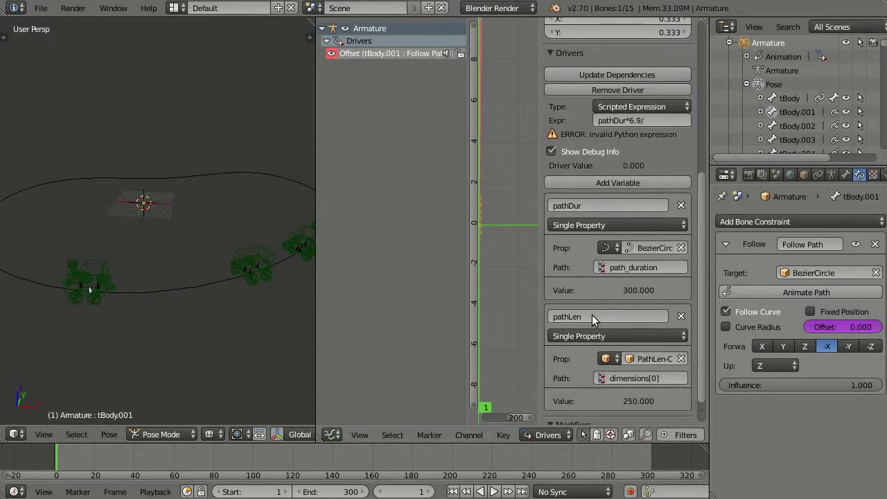
Step: Append pathLen to complete the expression pathDur*6.9/pathLen, giving an Offset of 8.280
click(591, 318)
click(665, 120)
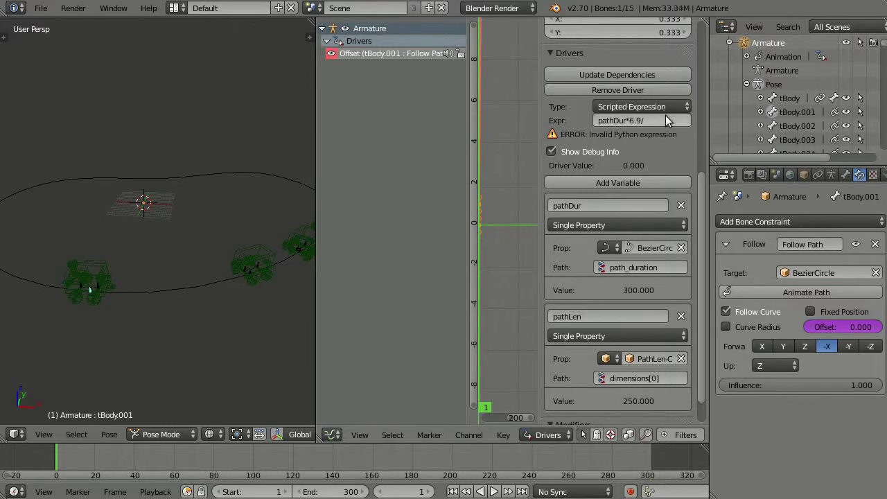
text(pathLen)
key(Return)
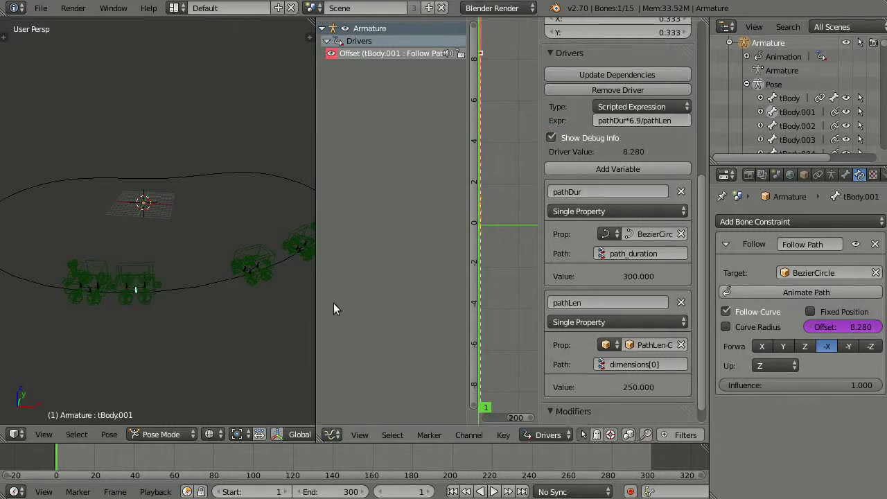
Step: Scale the BezierCircle track down to 1.885
middle_drag(134, 308, 173, 304)
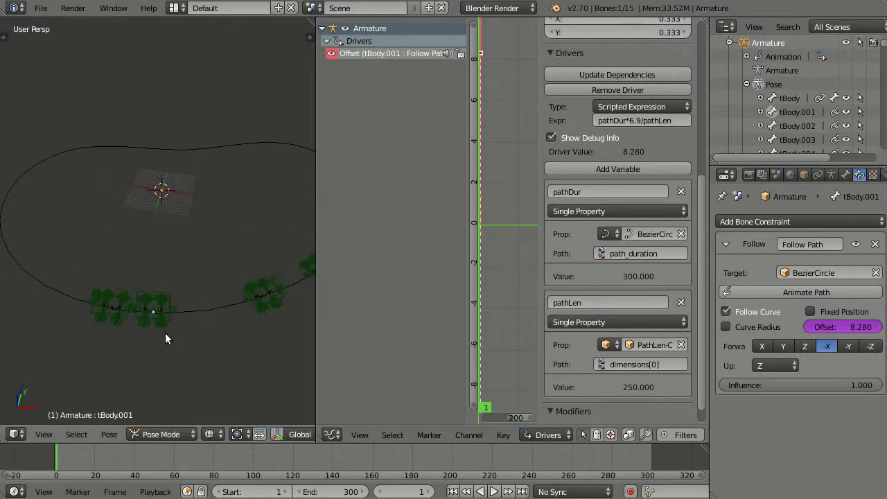
scroll(155, 358, up, 6)
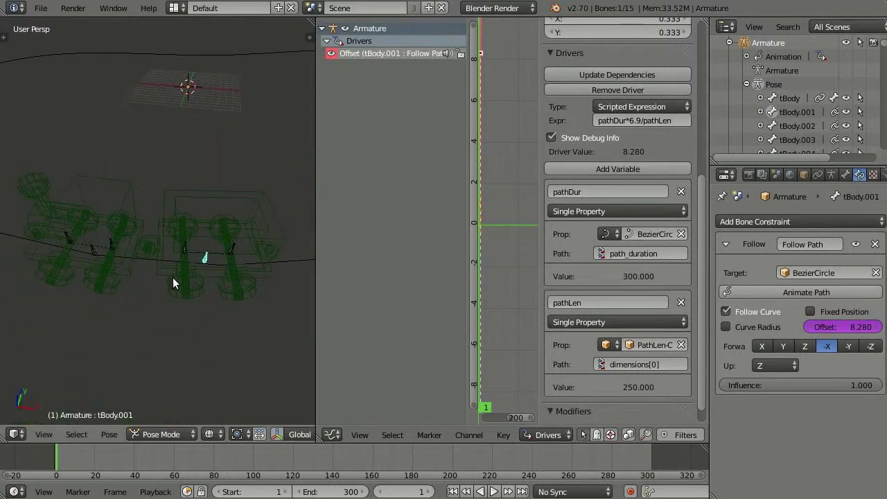
right_click(218, 237)
key(s)
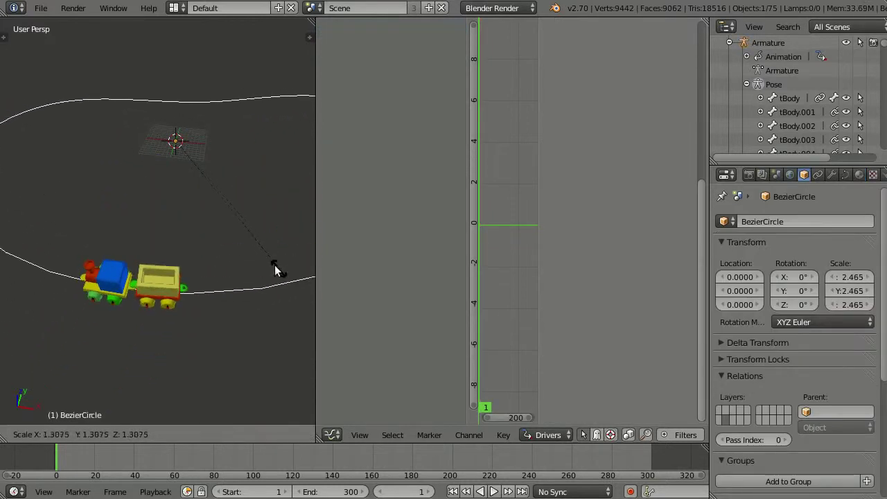
click(235, 276)
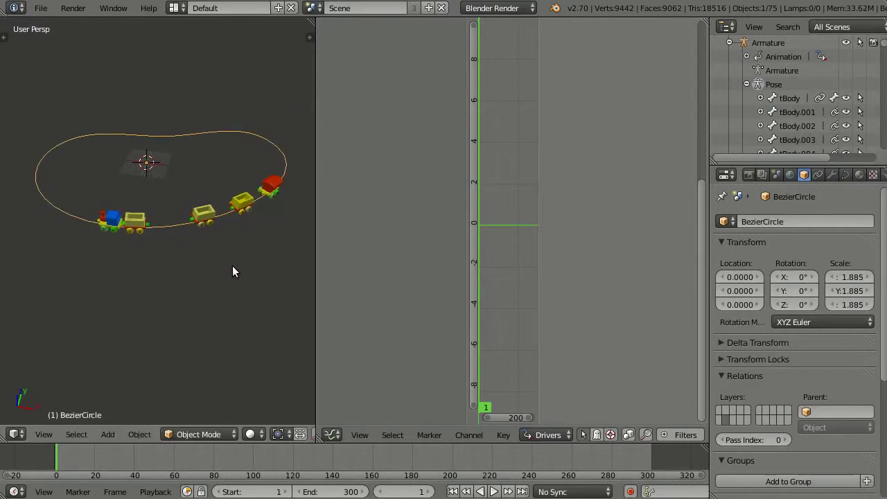
Step: Switch the viewport to wireframe and select the second car's bone tBody.001
middle_drag(137, 238, 146, 220)
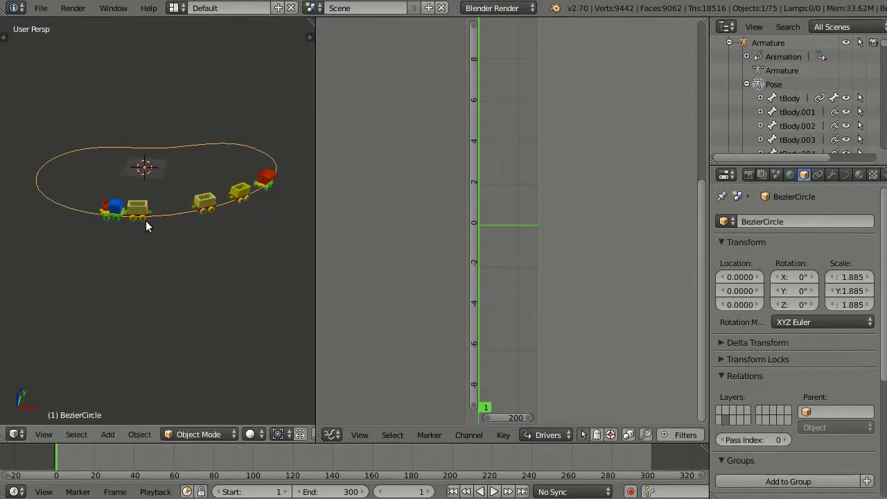
key(z)
scroll(139, 219, up, 2)
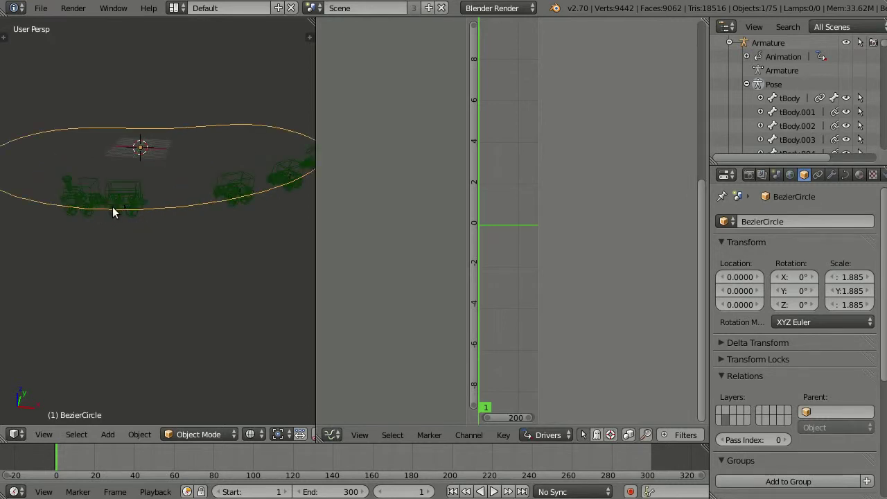
right_click(110, 206)
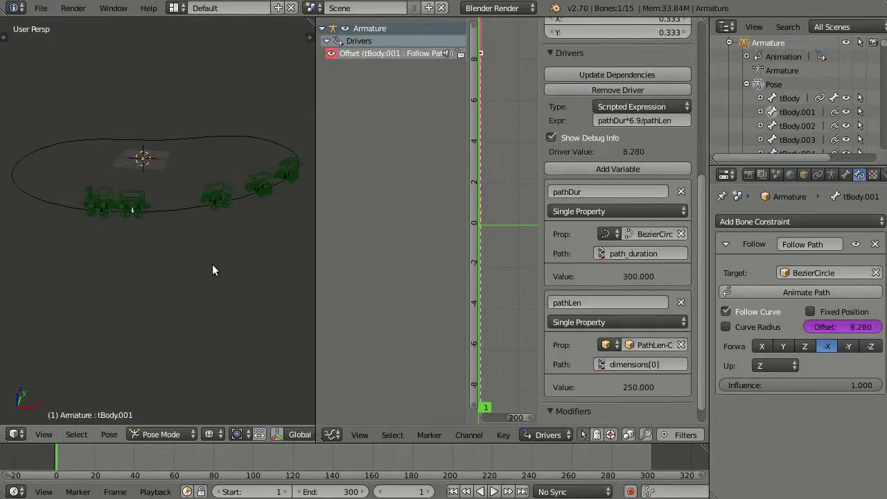
Step: Copy tBody.001's Offset driver and paste it onto tBody.002's Follow Path Offset
mouse_move(212, 265)
middle_down()
mouse_move(224, 270)
mouse_move(237, 301)
middle_up()
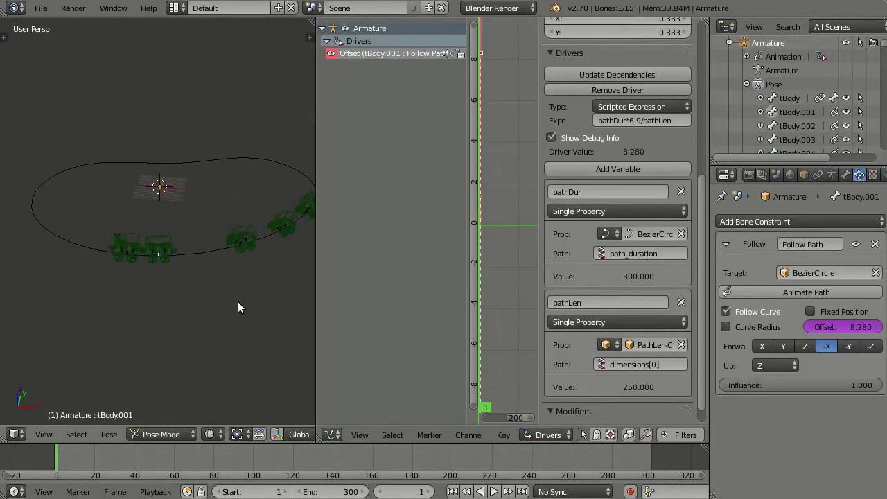
right_click(843, 326)
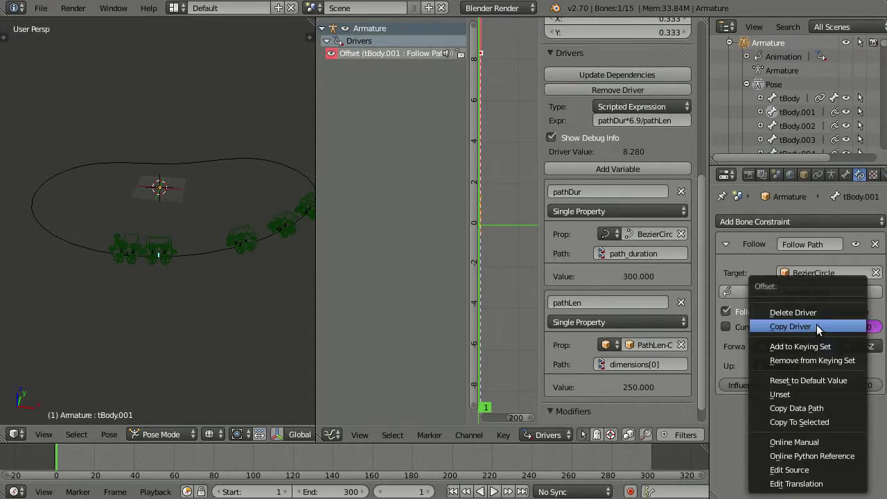
click(816, 324)
middle_drag(249, 259, 223, 260)
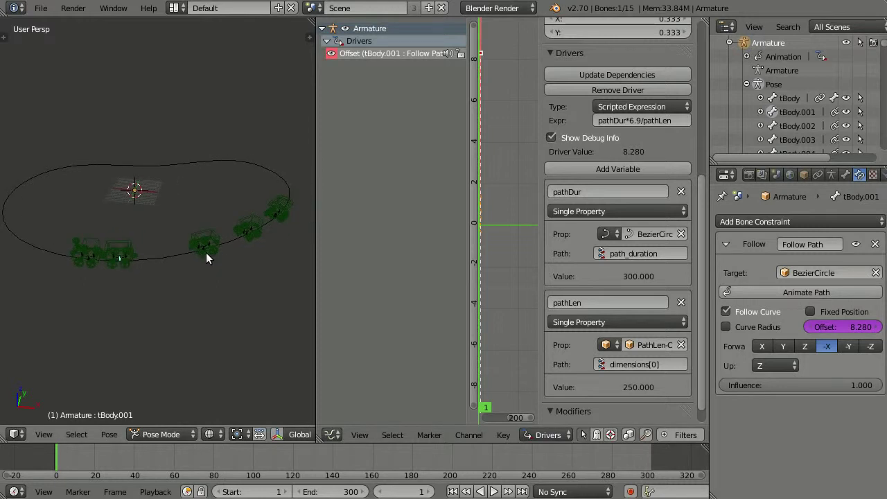
right_click(206, 253)
right_click(824, 326)
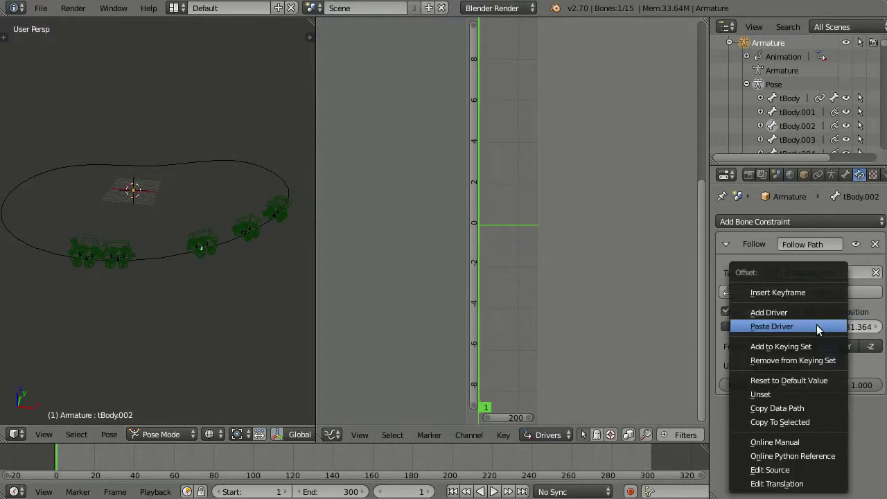
click(816, 326)
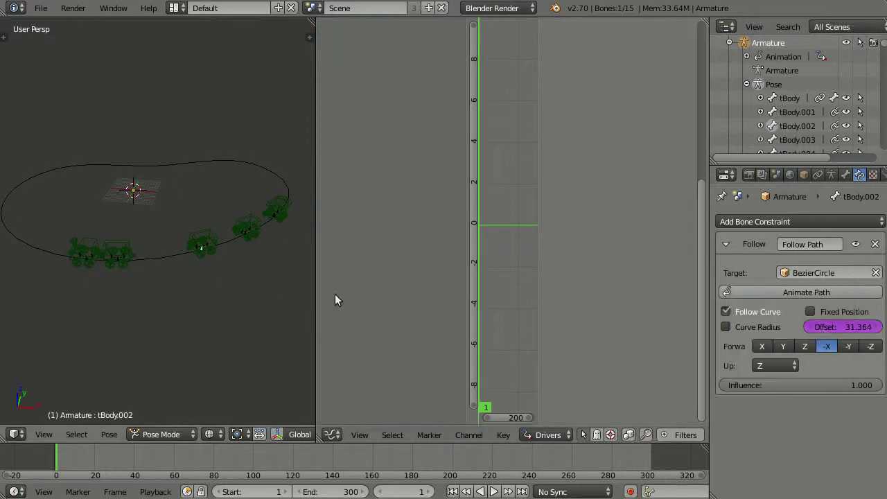
Step: Paste the copied Offset driver onto tBody.003 and tBody.004, giving Offset 8.280
right_click(248, 235)
right_click(836, 324)
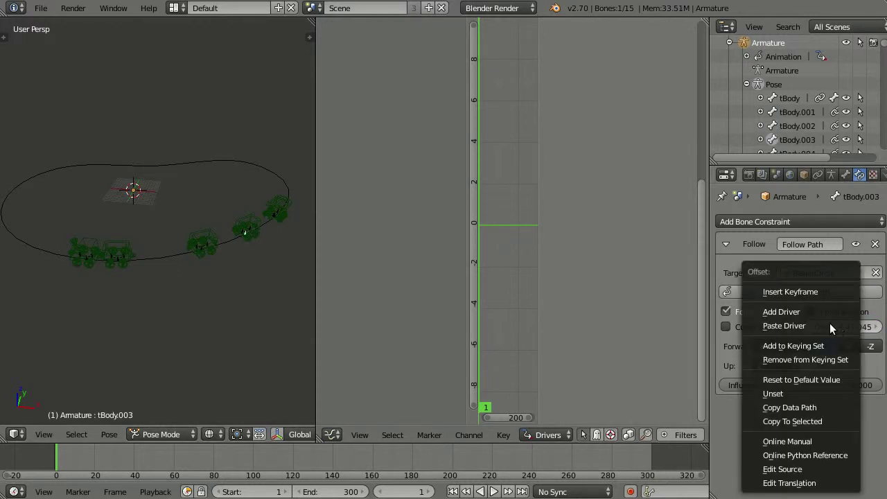
click(829, 322)
mouse_move(276, 227)
middle_down()
mouse_move(245, 242)
mouse_move(222, 233)
middle_up()
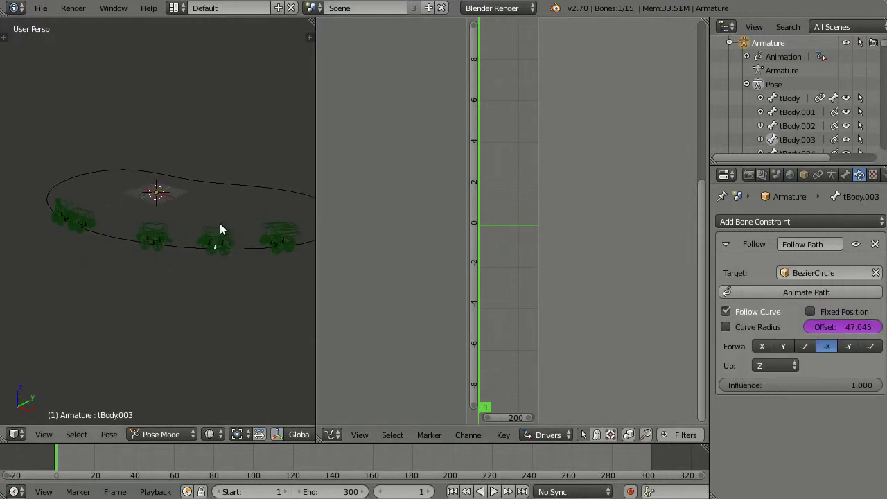
right_click(276, 245)
right_click(843, 326)
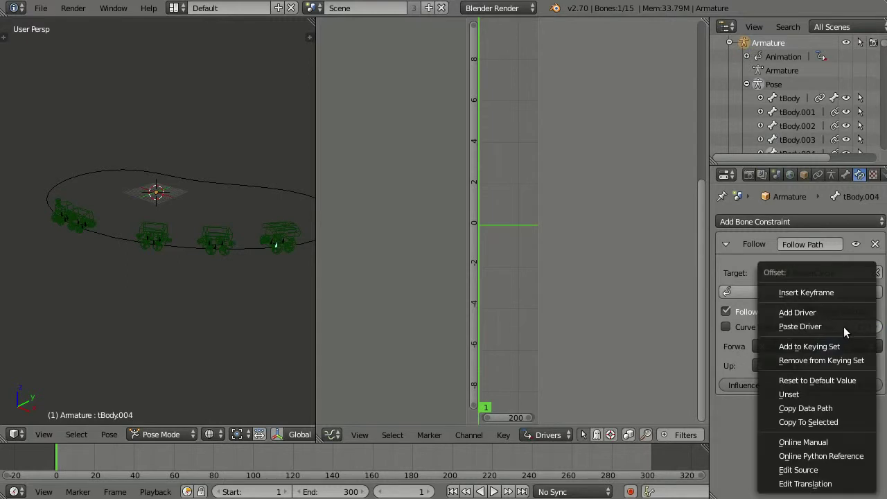
click(843, 326)
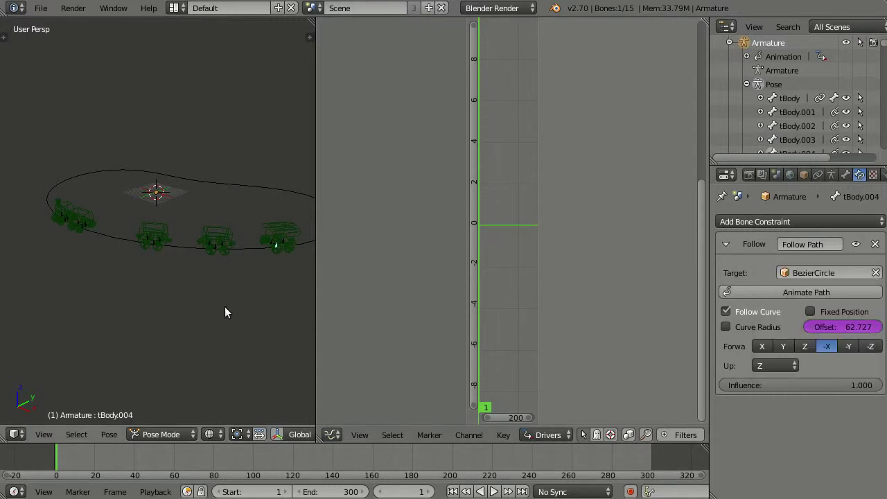
mouse_move(85, 245)
middle_down()
mouse_move(174, 267)
mouse_move(123, 262)
mouse_move(247, 253)
mouse_move(174, 257)
middle_up()
Step: Multiply tBody.004's Offset driver expression by 4 in the Drivers sidebar
scroll(125, 264, up, 2)
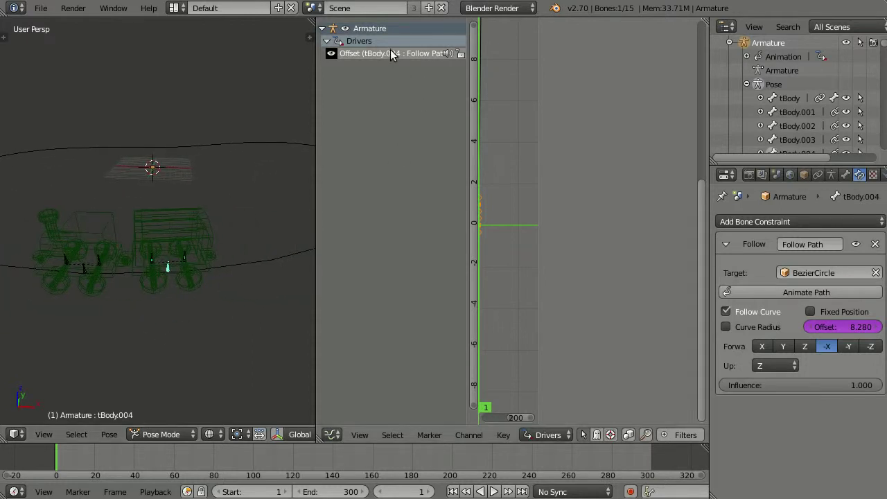
key(n)
click(665, 120)
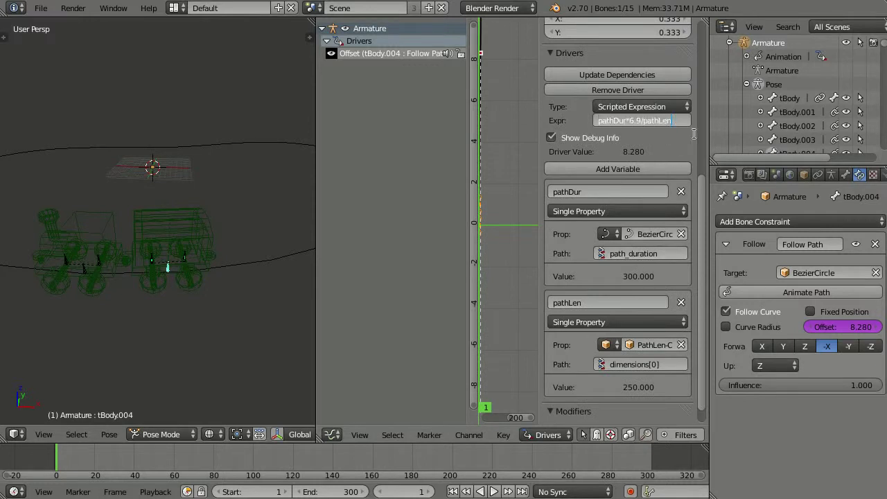
text(*4)
key(Return)
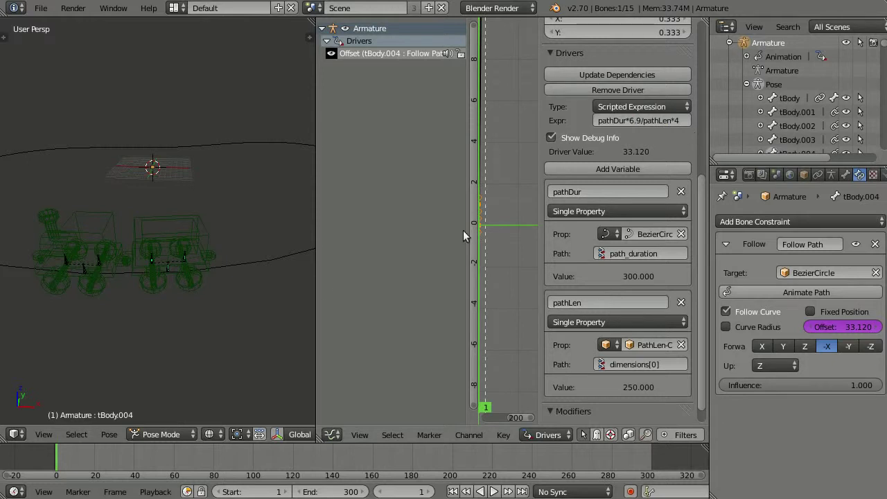
Step: Select tBody.003 and multiply its Offset driver expression by 3
right_click(168, 264)
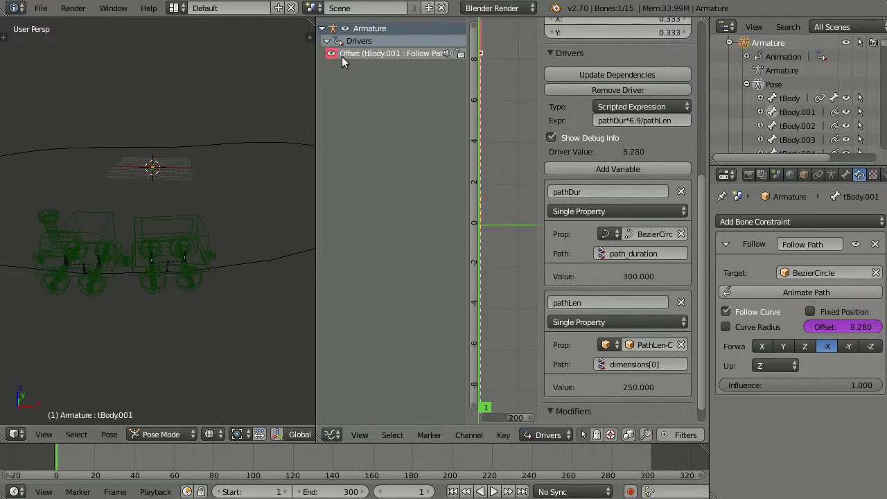
scroll(189, 277, down, 3)
key(g)
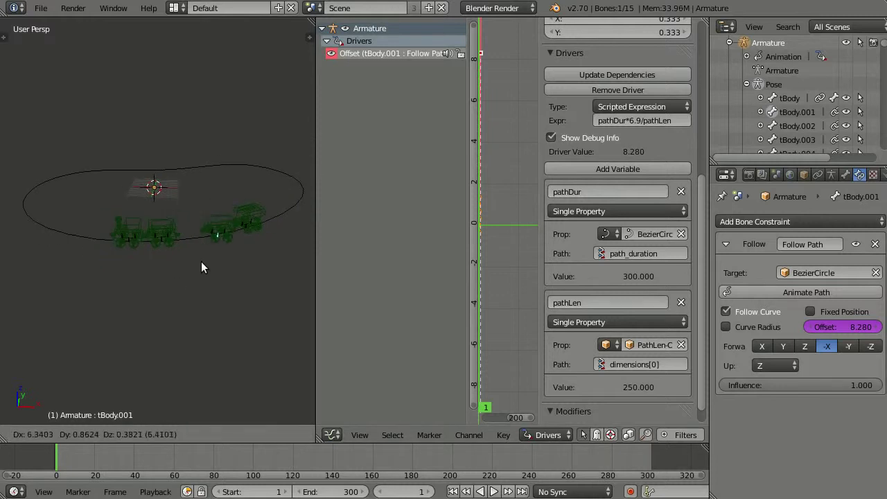
right_click(179, 260)
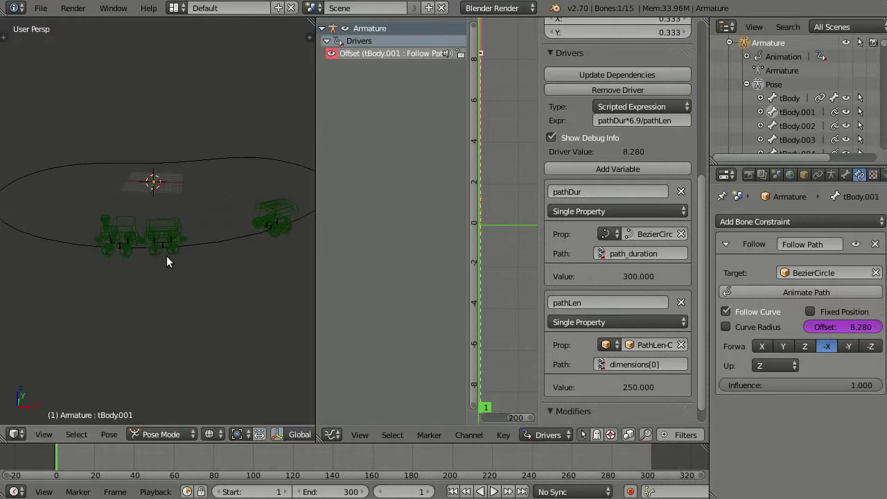
right_click(166, 255)
scroll(166, 256, up, 1)
right_click(166, 255)
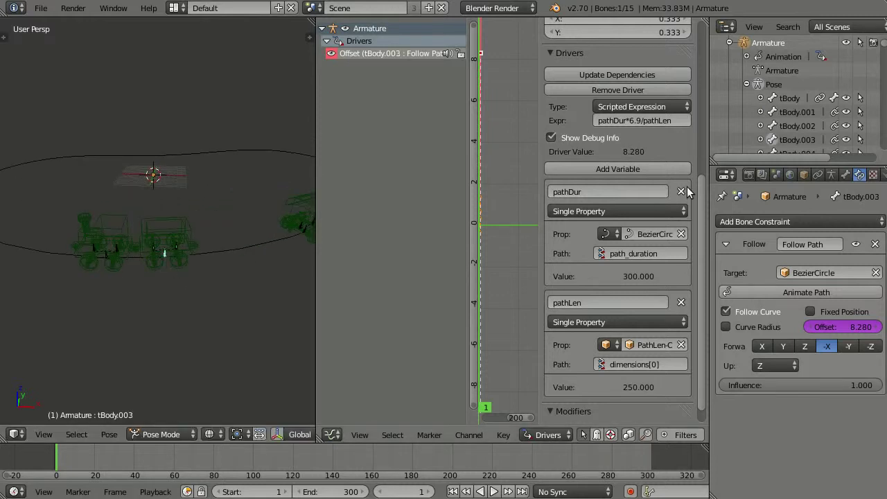
click(651, 120)
key(End)
text(*3)
key(Return)
Step: Multiply tBody.002's Offset driver by 2, making pathDur*6.9/pathLen*2 equal 16.560
right_click(167, 257)
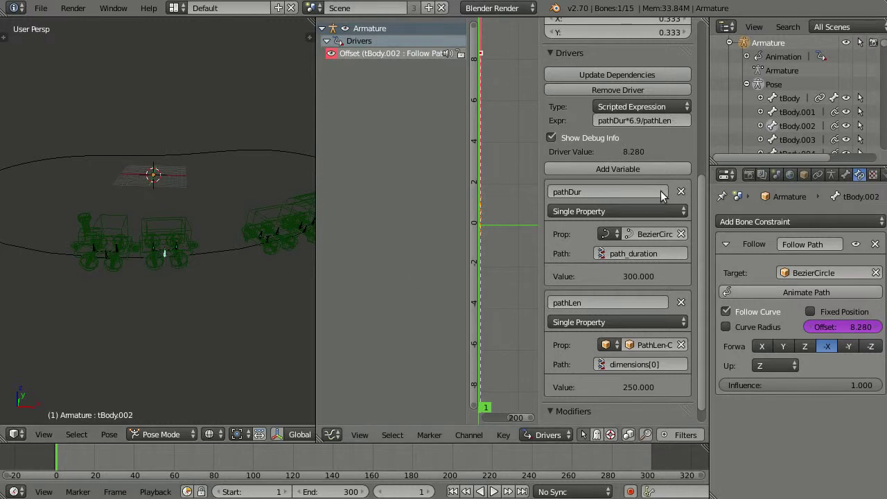
click(673, 122)
text(*2)
key(Return)
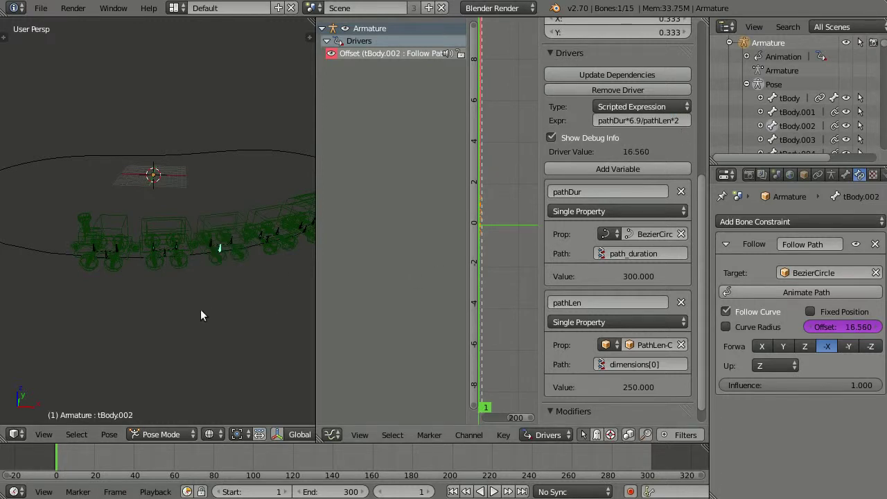
mouse_move(196, 308)
middle_down()
mouse_move(199, 288)
mouse_move(193, 311)
middle_up()
right_click(164, 244)
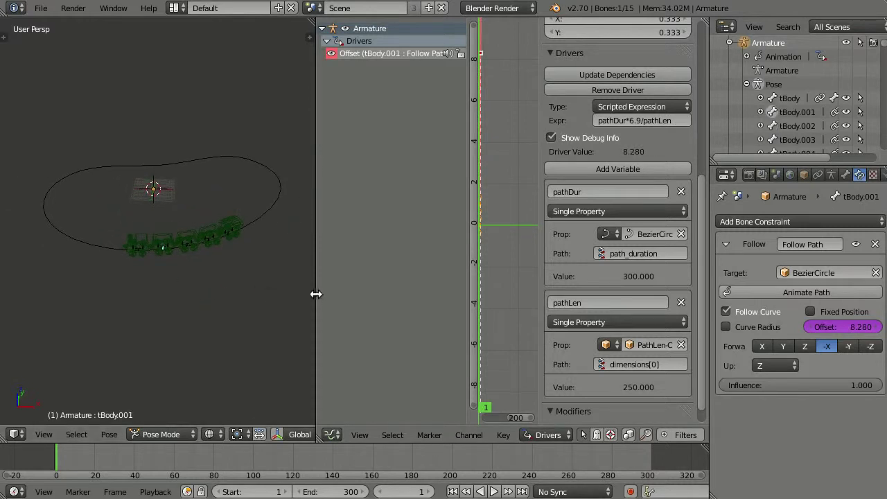
Step: Widen the 3D view, play the train animation with Alt+A, and shrink the BezierCircle
drag(315, 293, 452, 294)
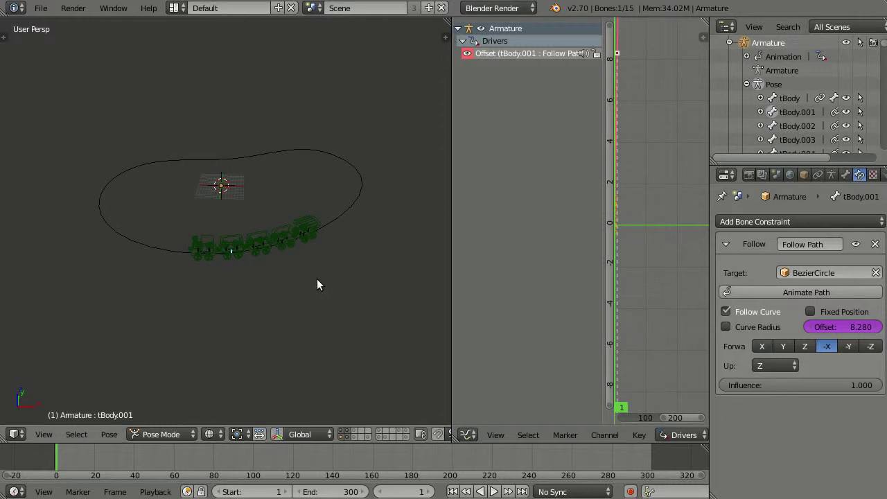
key(alt+a)
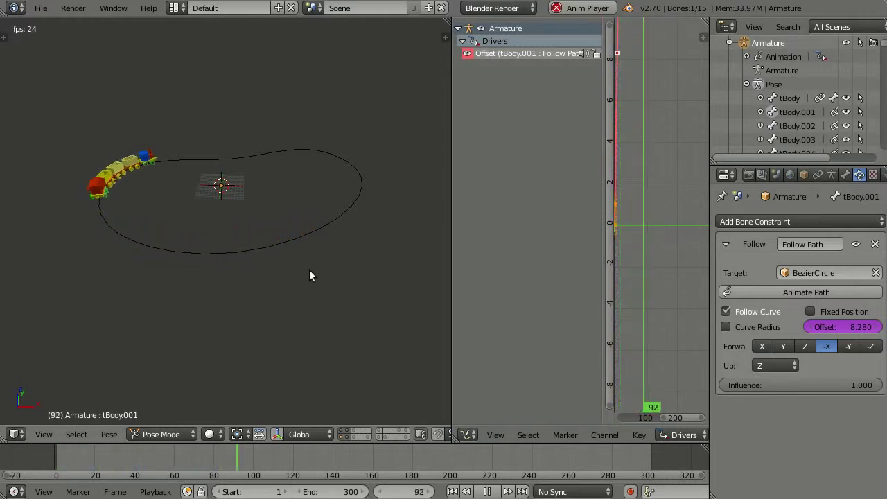
right_click(290, 258)
key(s)
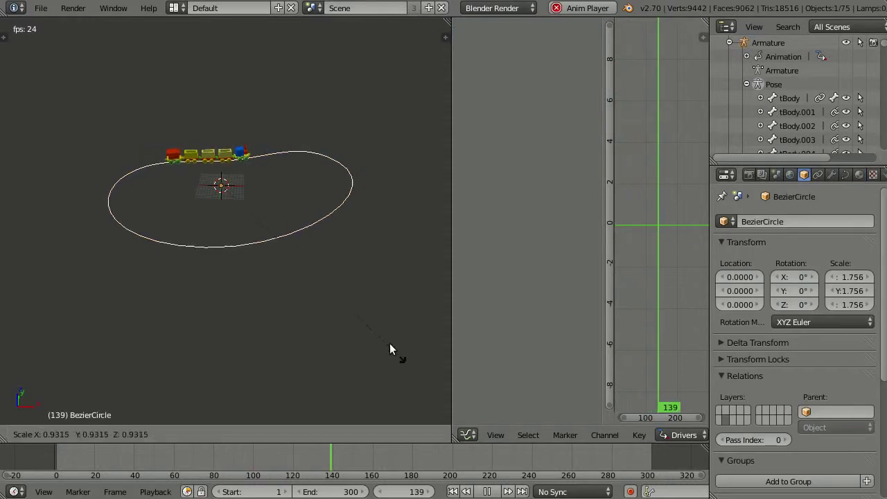
click(289, 259)
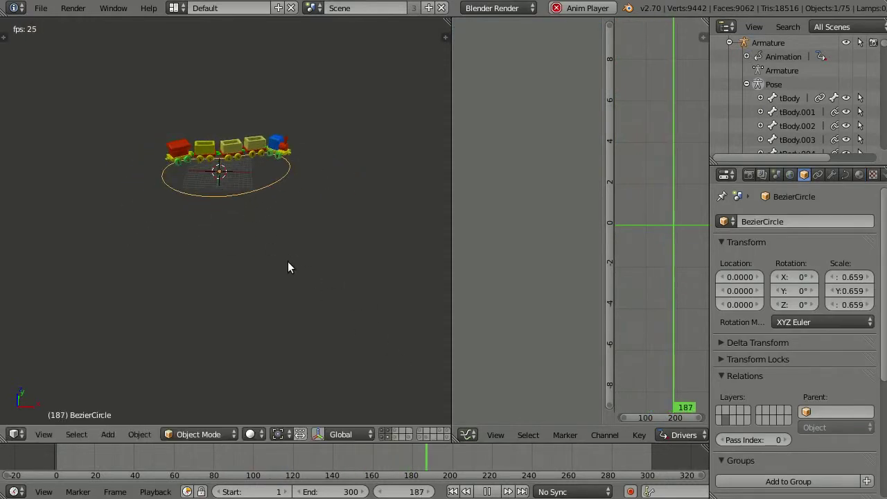
middle_drag(287, 262, 285, 317)
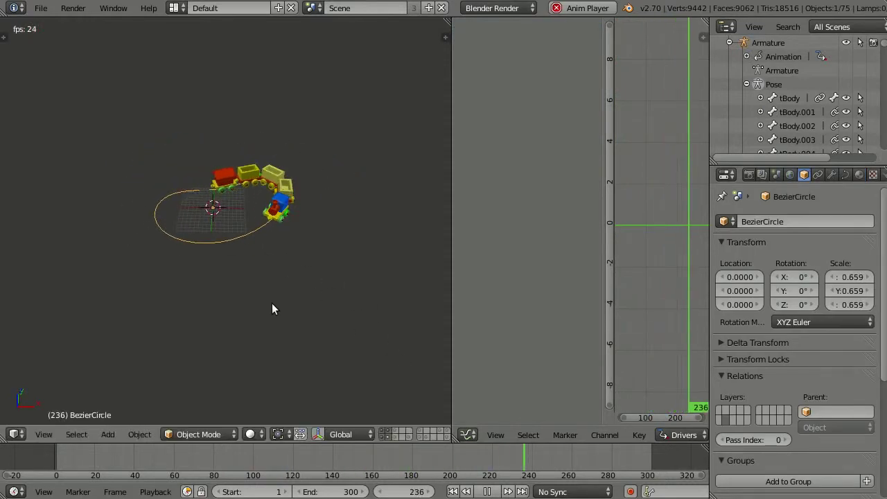
Step: Rescale the curve repeatedly, to 2.129 then 0.471, while the cars keep their spacing
key(s)
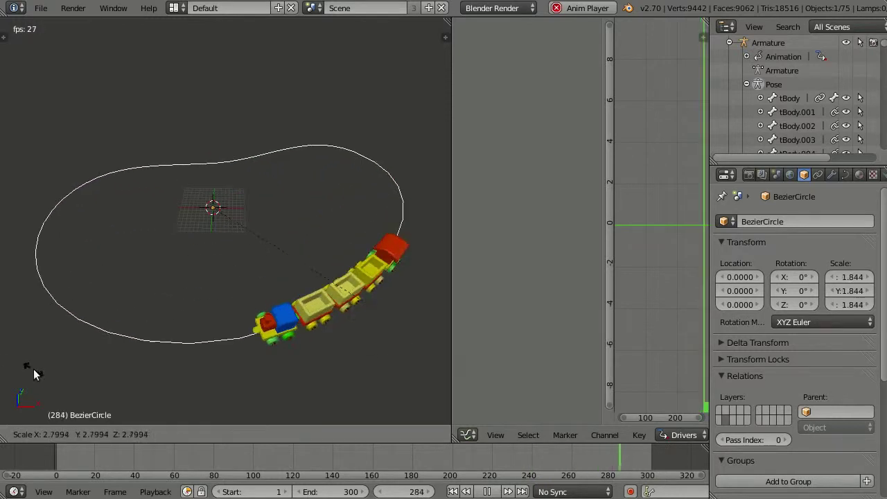
click(57, 374)
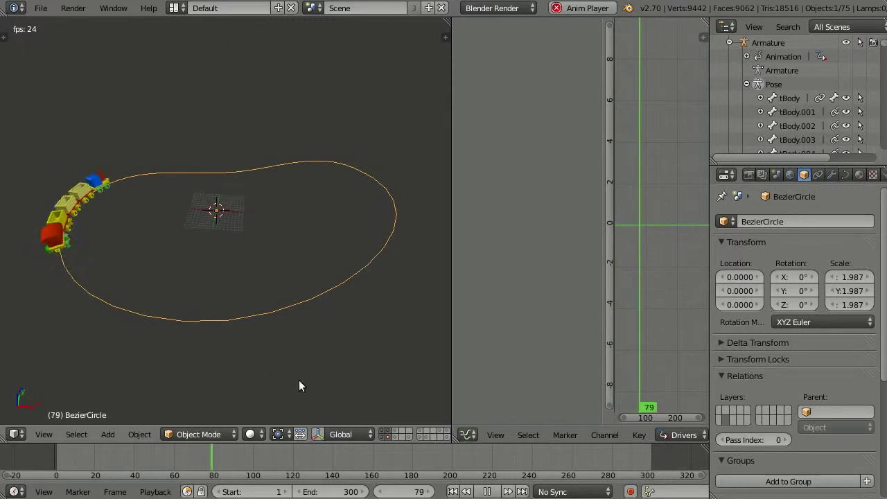
key(s)
click(316, 383)
key(KP_7)
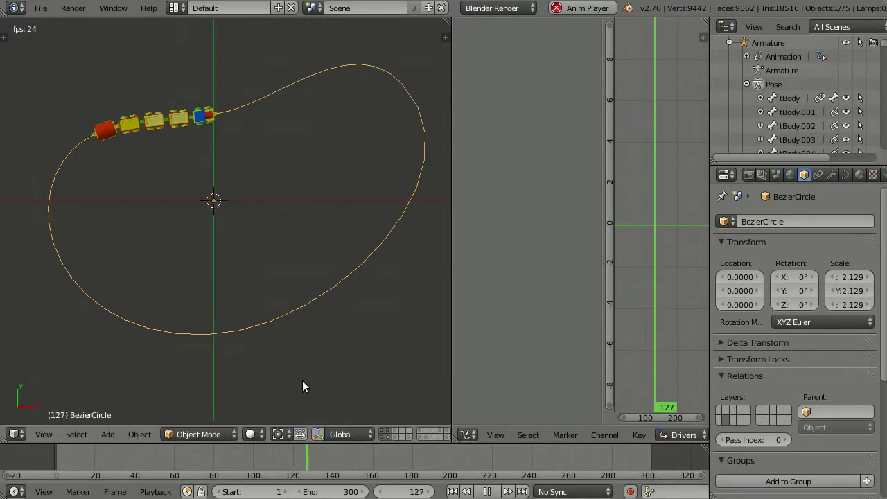
key(s)
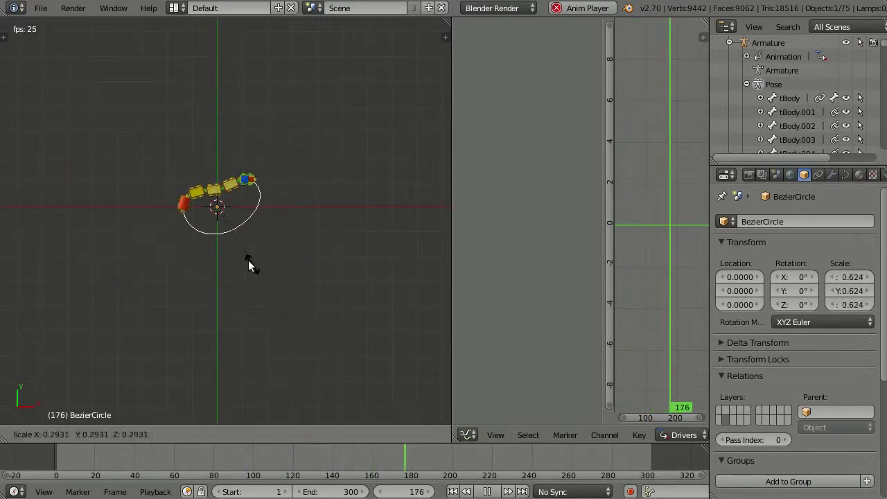
click(239, 253)
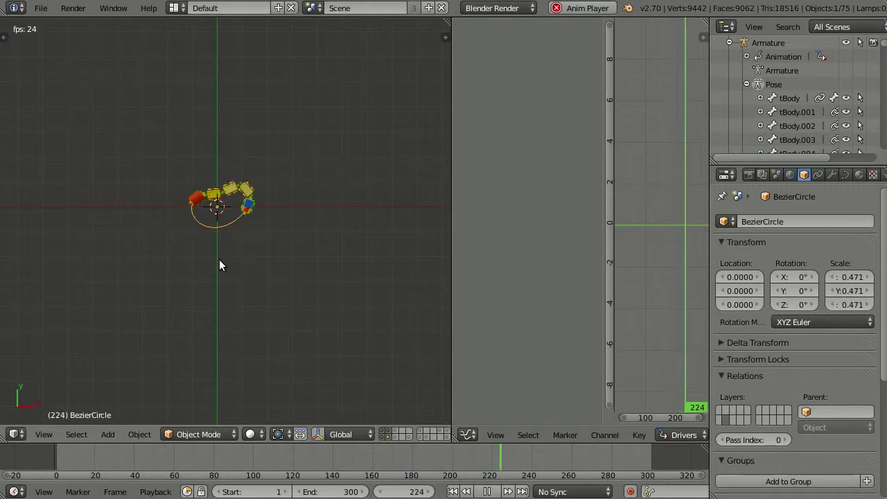
key(s)
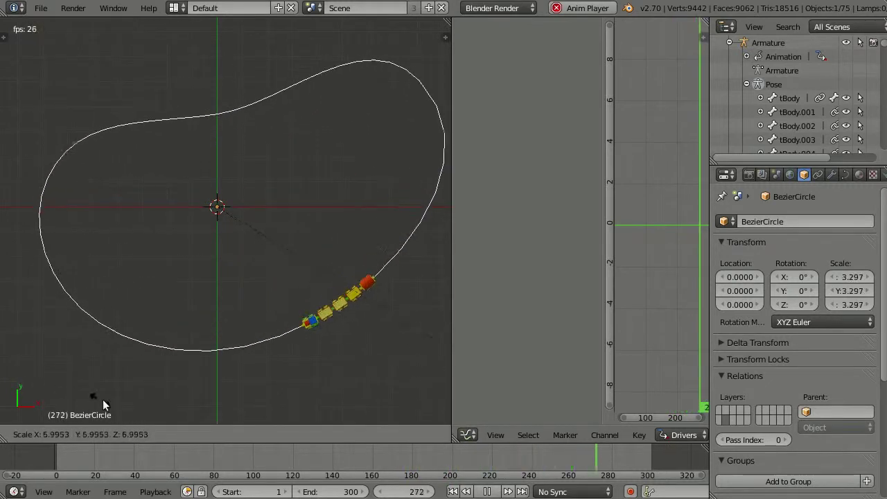